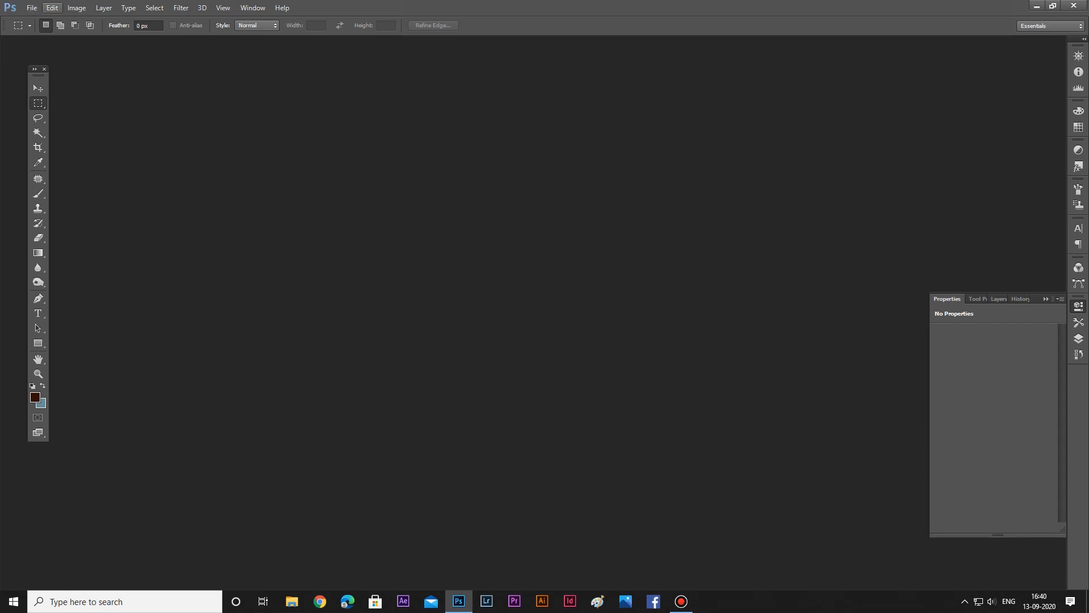
key("Right")
key("Right")
key("Right")
key("Right")
key("Right")
key("Right")
key("Right")
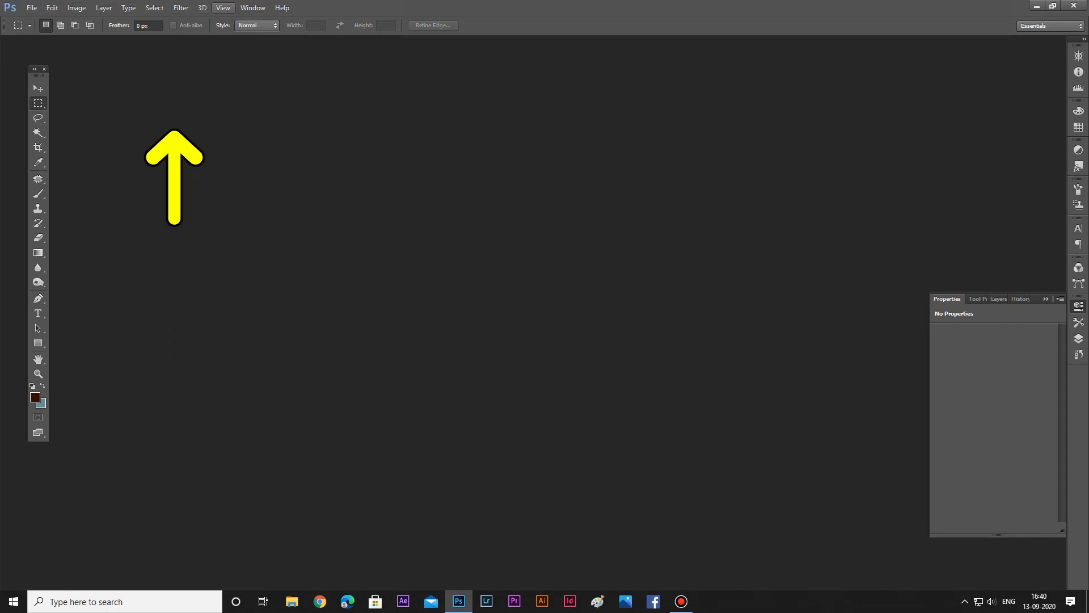
key("Escape")
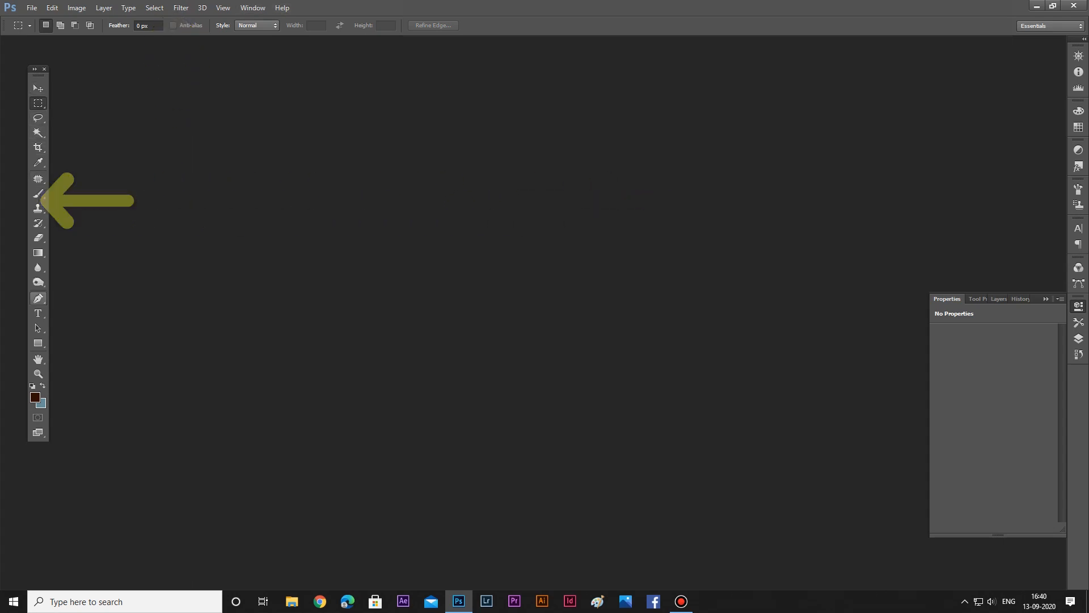
Look through the docked panels and leave the Layers panel displayed.
key("F7")
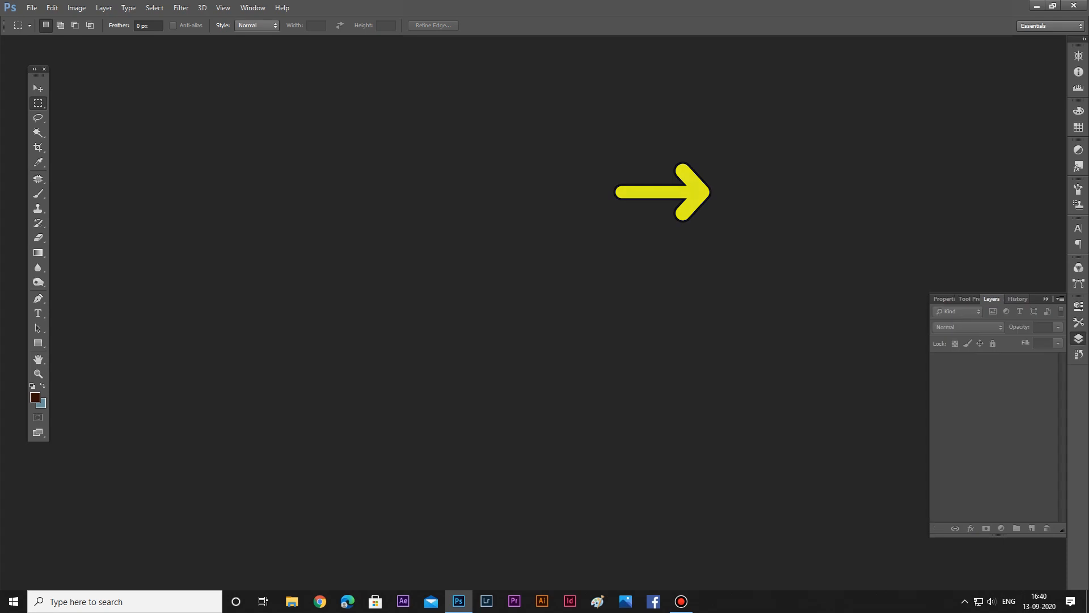
key("F6")
left_click(1078, 166)
left_click(1078, 228)
left_click(1078, 244)
left_click(1078, 306)
key("F7")
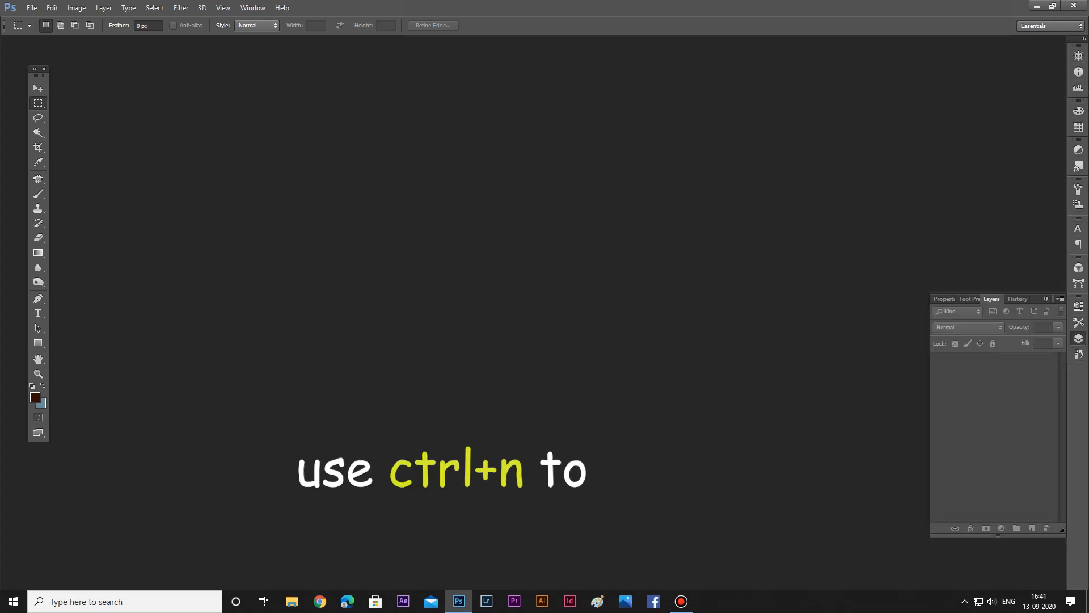
Create a white 1920 × 1080 px RGB document named Sunrise at 72 pixels/inch and show it in full-screen mode.
key("ctrl+n")
left_click_drag(284, 97, 327, 114)
left_click(299, 200)
key("shift+Tab")
key("shift+Tab")
key("shift+Tab")
type("Sunrise")
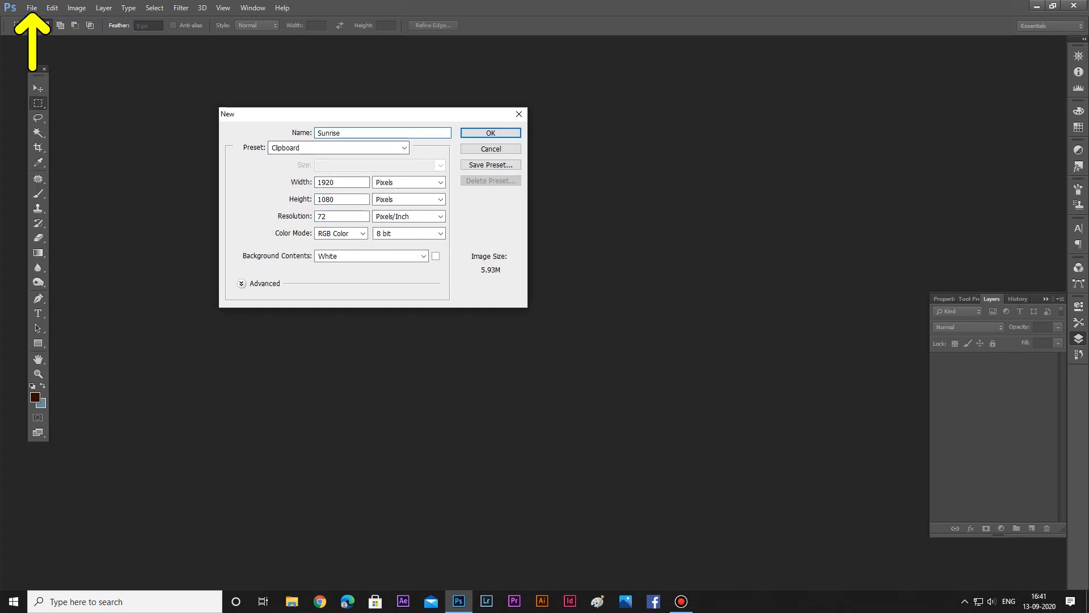
left_click(341, 233)
left_click(341, 262)
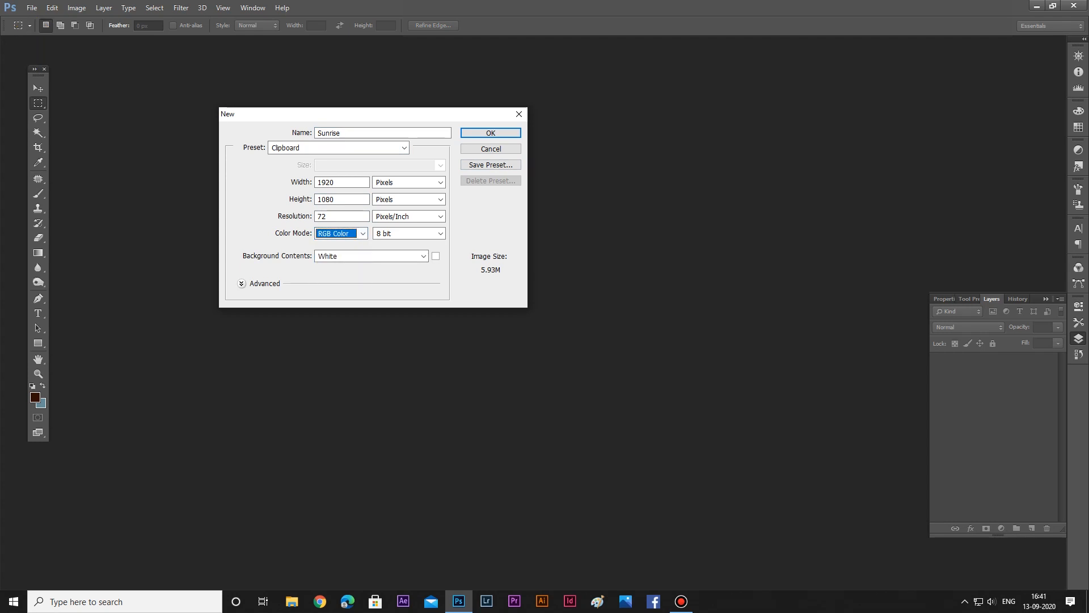
key("Return")
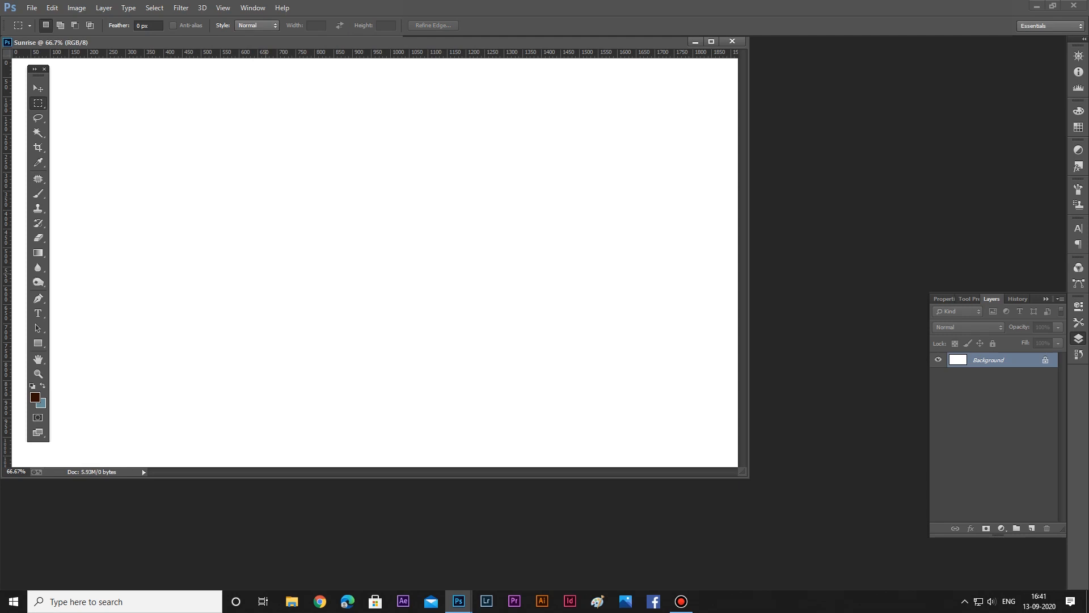
key("f")
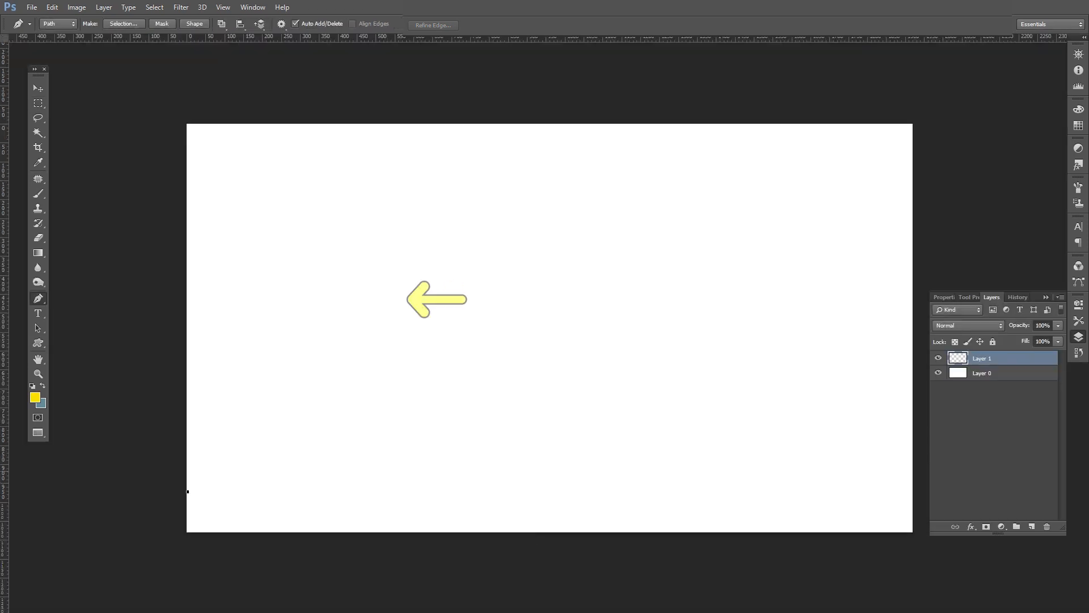
Draw a zigzag mountain path across the lower canvas with the Pen tool, closing it below the canvas, and convert it to a selection.
left_click(279, 467)
left_click(299, 465)
left_click(344, 491)
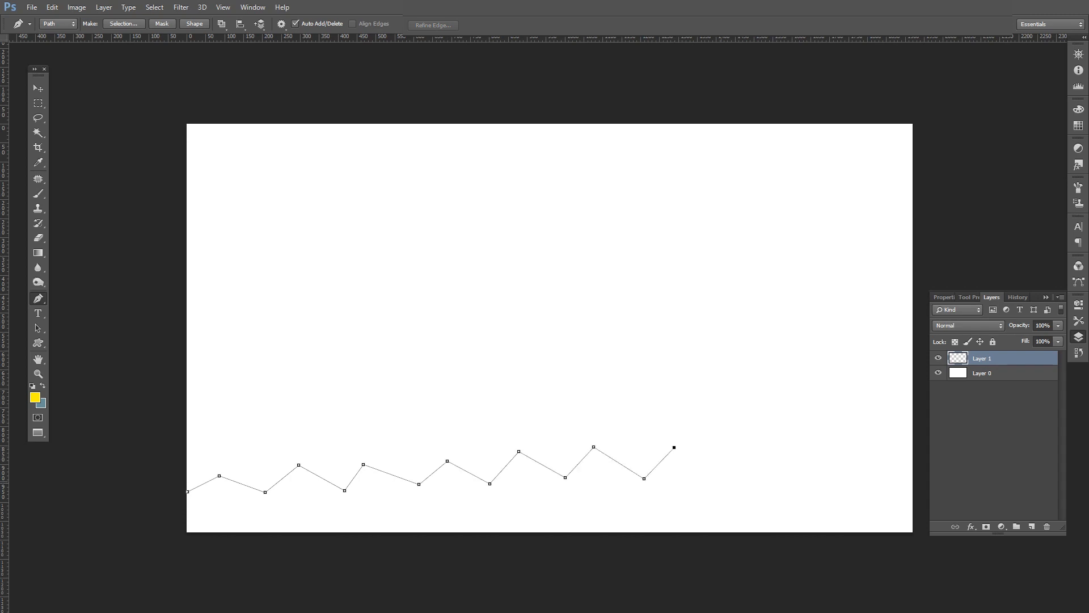
left_click(928, 546)
left_click_drag(754, 571, 646, 576)
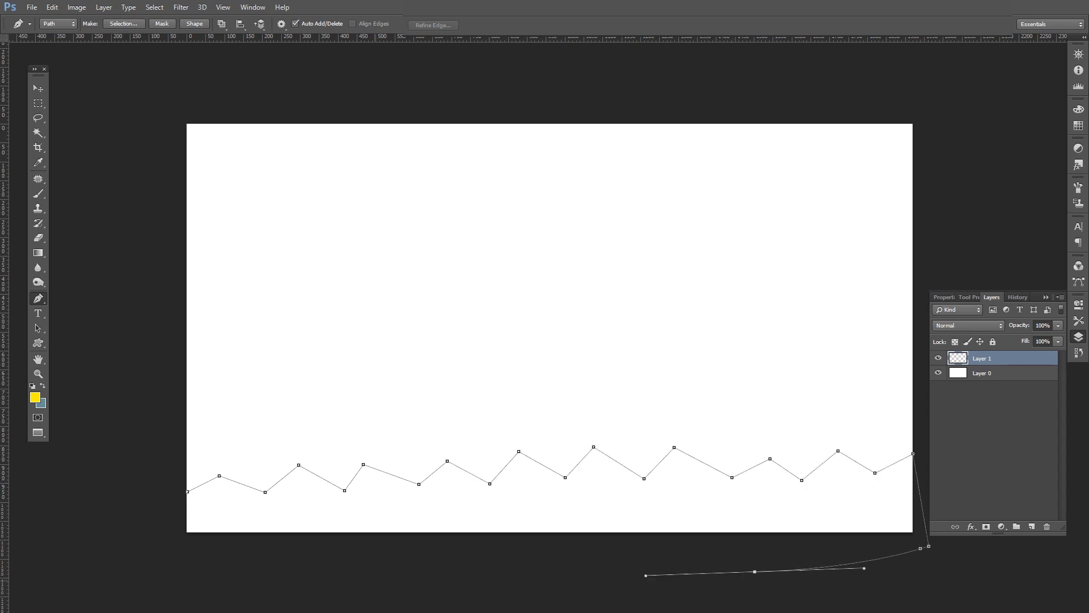
key("ctrl+Return")
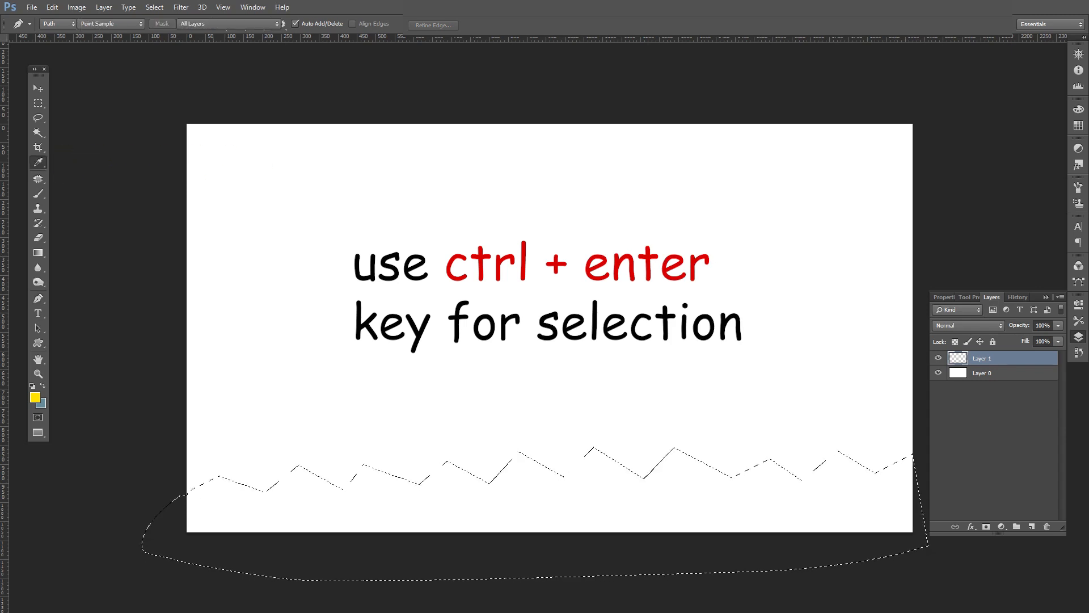
Fill the mountain selection with near-black 0b0400, deselect it, and shift the ridge slightly down.
left_click(35, 397)
left_click(862, 254)
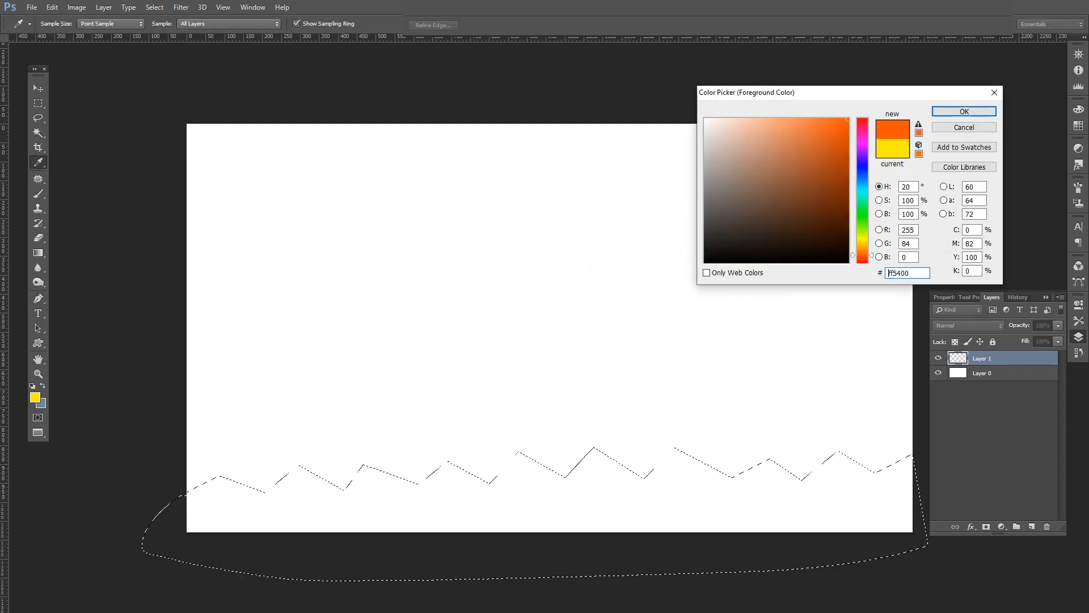
left_click(849, 259)
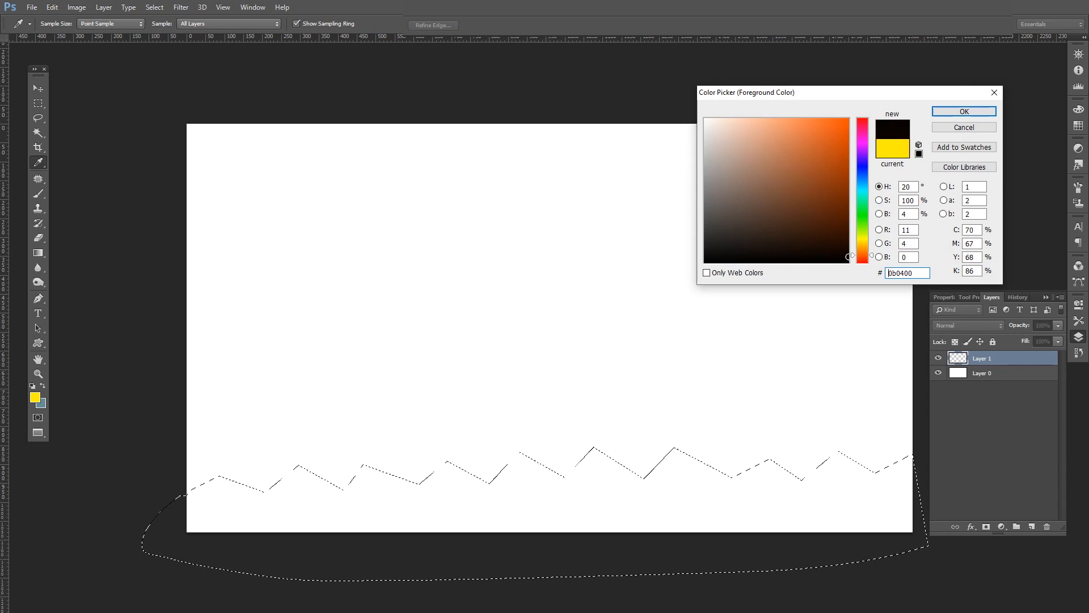
key("Return")
key("alt+BackSpace")
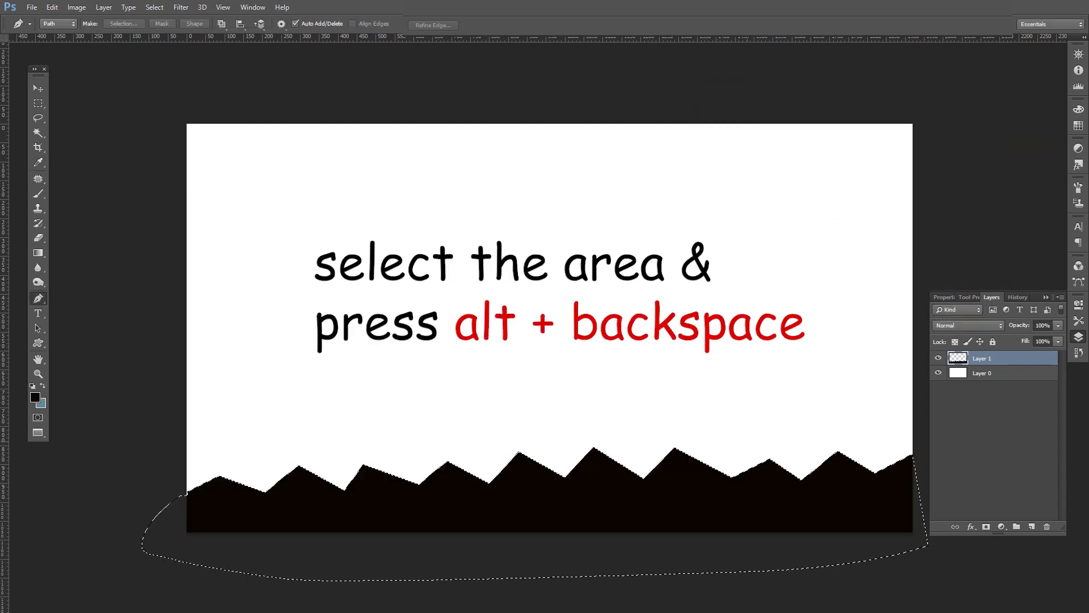
key("ctrl+d")
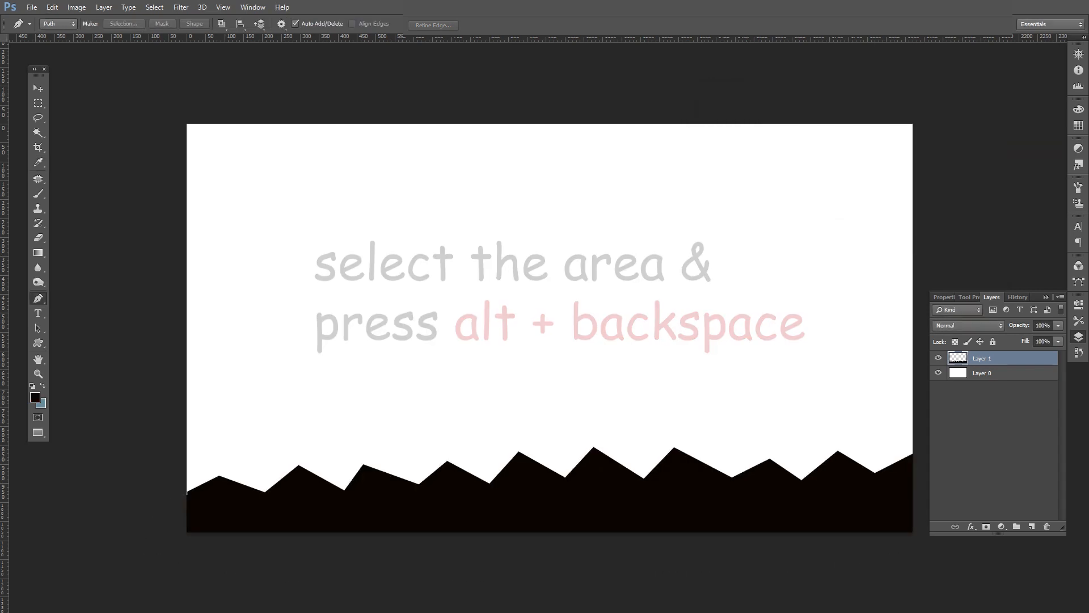
left_click(38, 88)
left_click_drag(650, 493, 651, 502)
On a new layer, draw a second zigzag path with peaks offset from the first ridge and convert it to a selection.
left_click(38, 299)
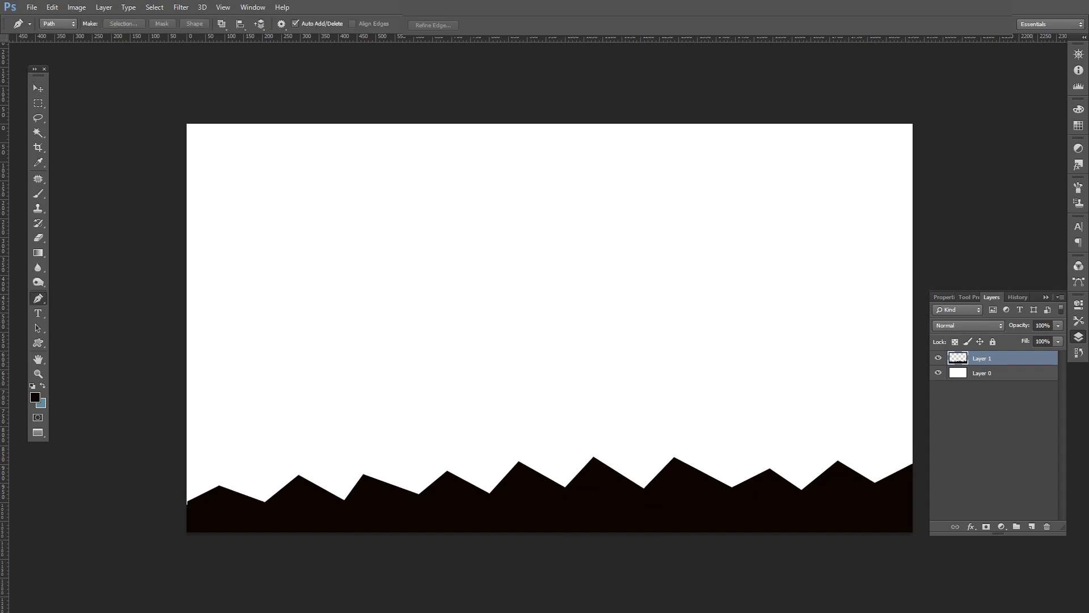
left_click(1031, 527)
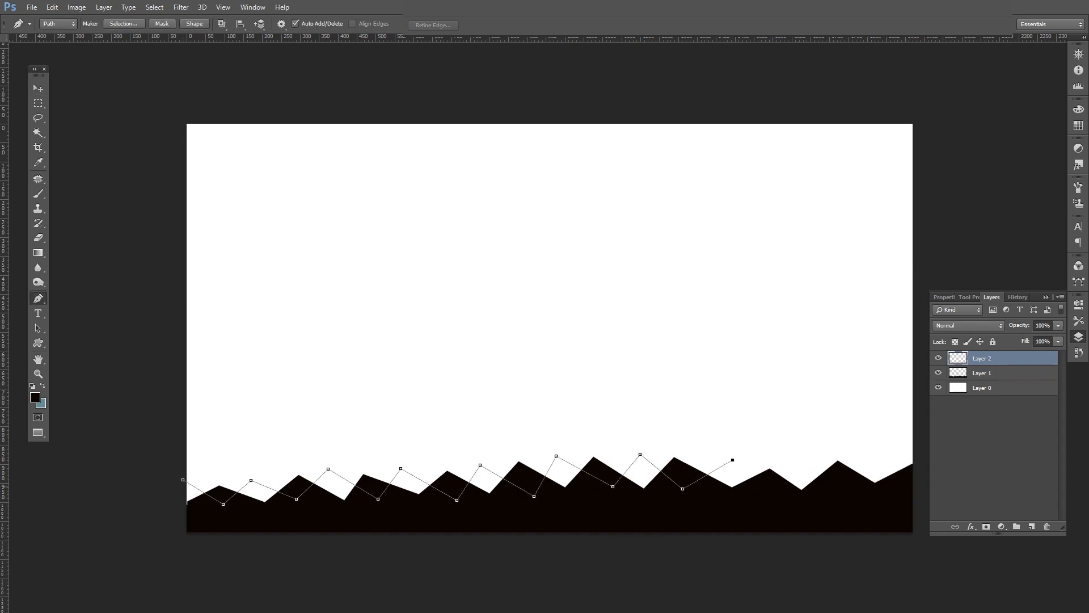
left_click(925, 474)
left_click_drag(900, 571, 879, 578)
left_click_drag(724, 583, 658, 582)
left_click(423, 584)
left_click(161, 504)
left_click(182, 480)
key("ctrl+Return")
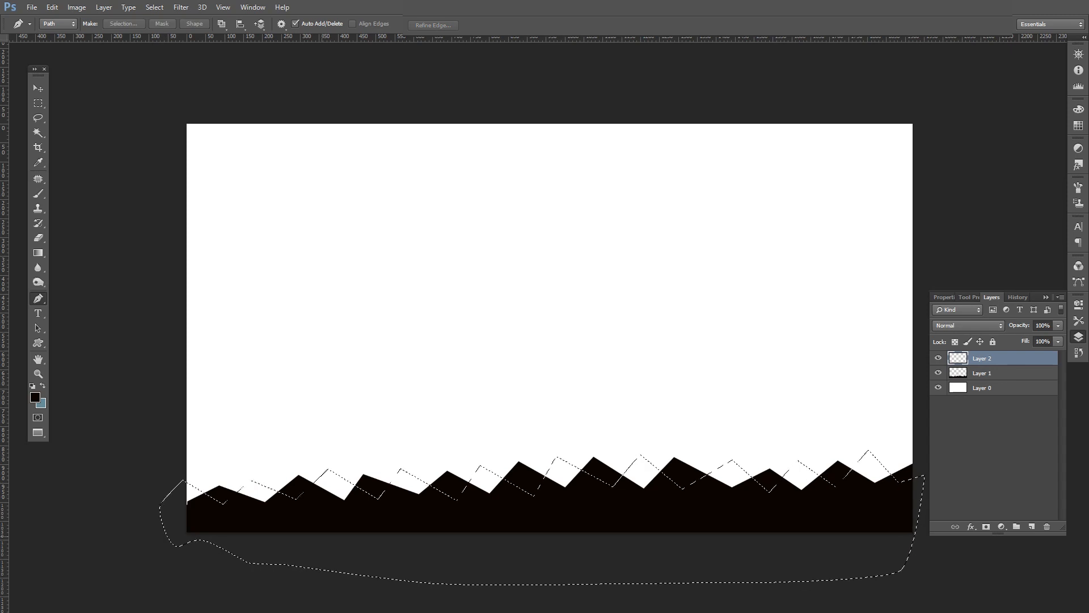
Fill the second ridge selection with dark brown and place its layer behind the black ridge.
left_click(35, 398)
left_click(863, 254)
left_click(846, 225)
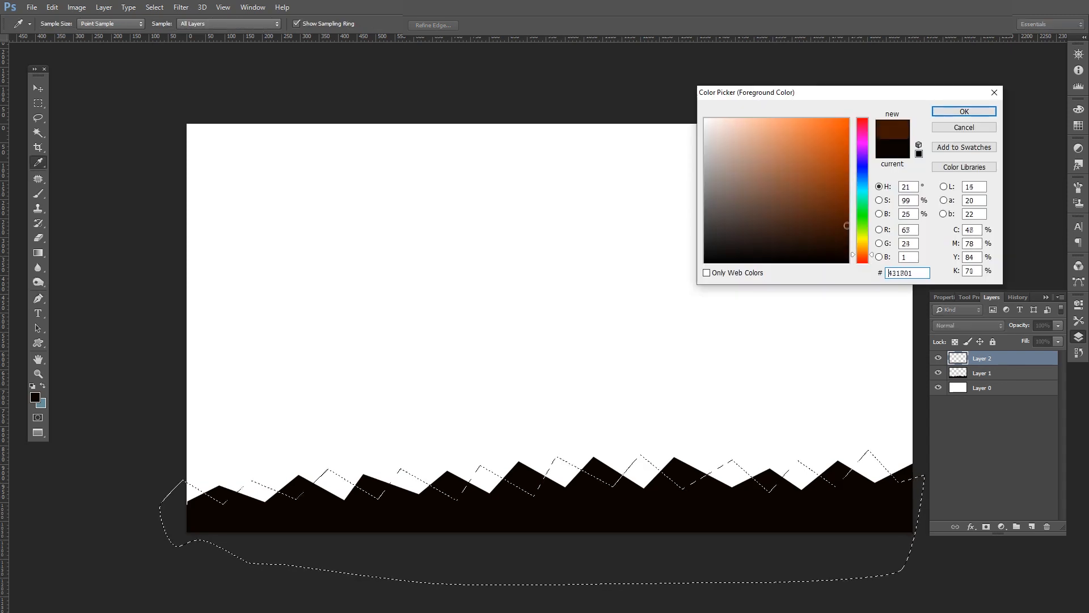
left_click(963, 111)
key("alt+BackSpace")
key("ctrl+d")
left_click_drag(987, 357, 987, 379)
Duplicate the black ridge slightly higher and flip the copy horizontally.
key("v")
left_click_drag(374, 517, 375, 508, "alt")
key("ctrl+t")
right_click(521, 500)
left_click(558, 479)
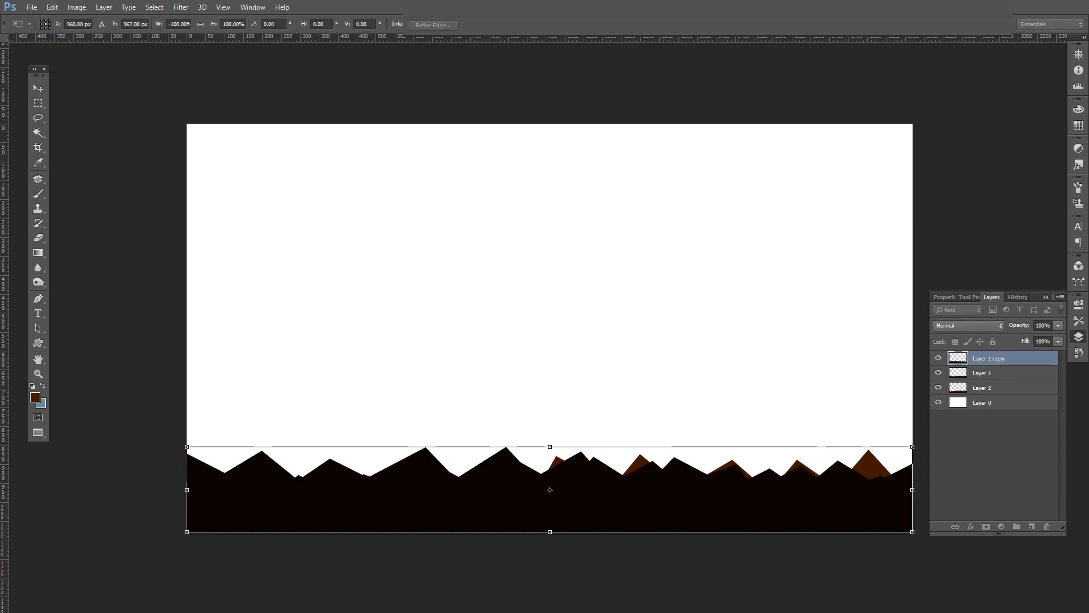
key("Return")
Send the flipped ridge copy behind the brown ridge at 38% opacity and shift it slightly down and to the left.
left_click_drag(987, 358, 987, 392)
left_click(1058, 325)
left_click_drag(1059, 338, 1022, 338)
left_click_drag(423, 438, 400, 458)
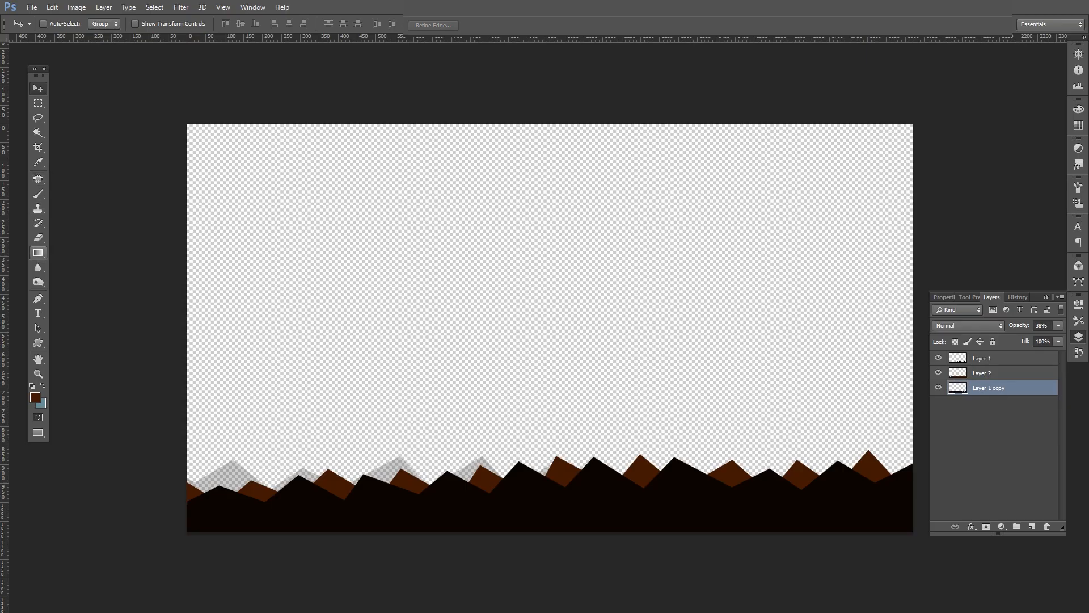
Open the Gradient Editor and choose the Orange, Yellow, Orange preset for the Gradient tool.
left_click(38, 252)
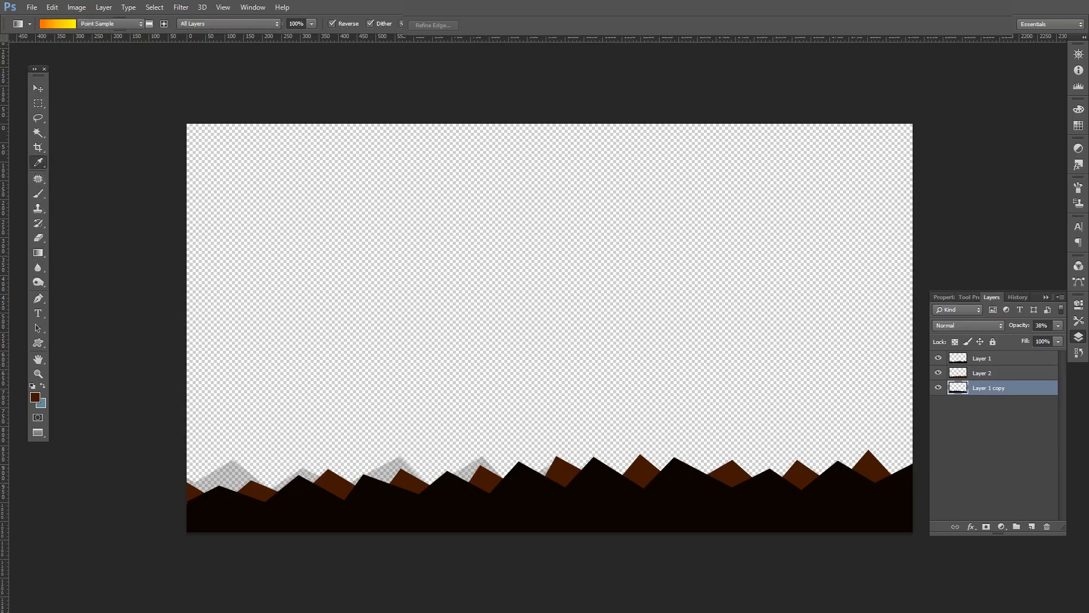
left_click(58, 23)
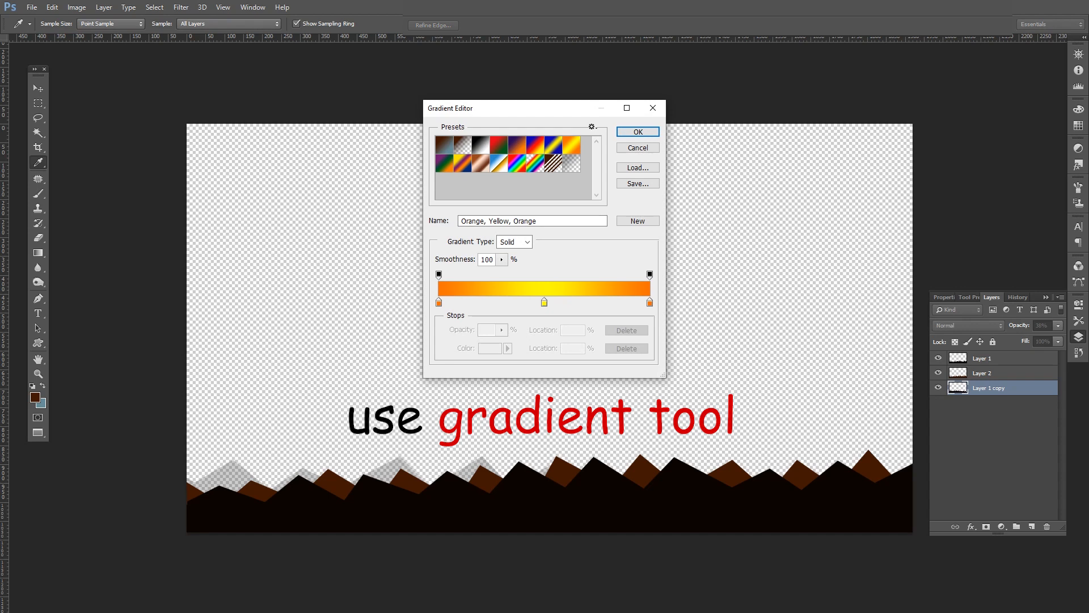
left_click(517, 146)
left_click(499, 145)
left_click(481, 163)
left_click(499, 164)
left_click(517, 145)
left_click(571, 146)
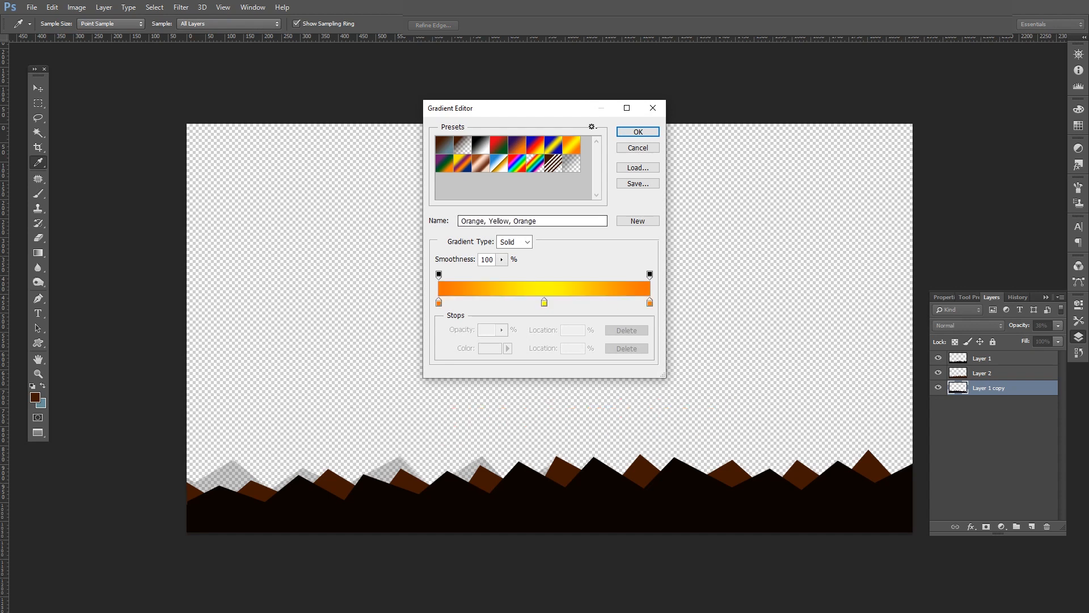
Remove the gradient's last orange stop and move the yellow stop to location 100%.
left_click_drag(649, 303, 641, 341)
left_click_drag(544, 303, 631, 302)
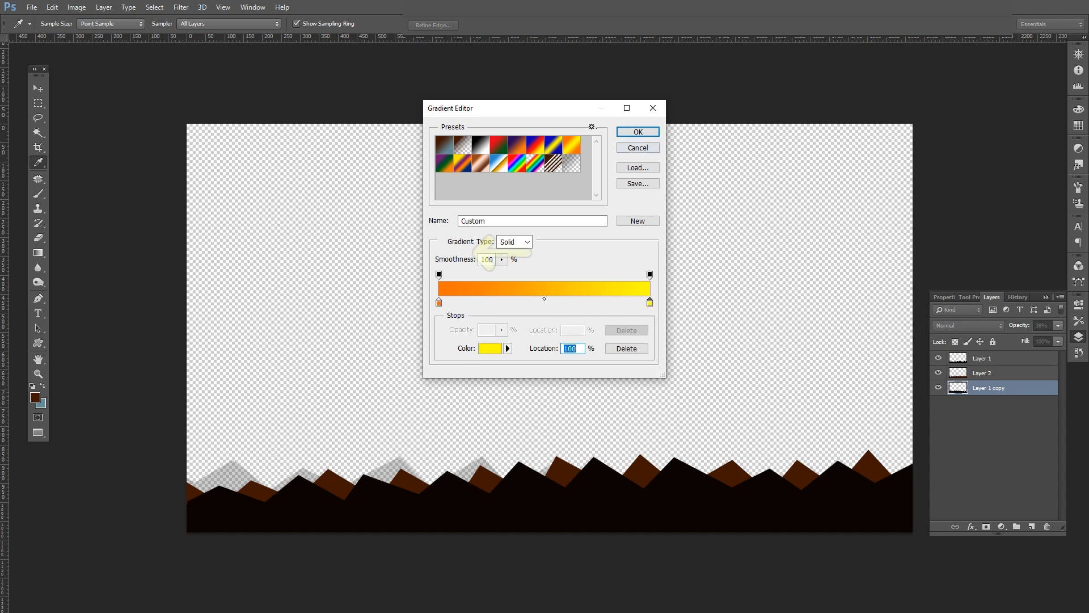
left_click(637, 131)
left_click_drag(590, 355, 591, 356)
key("ctrl+z")
left_click(1058, 325)
left_click_drag(1026, 339, 1063, 339)
key("ctrl+z")
Fill a new layer with a reversed radial gradient, yellow just above the right-of-centre peaks and orange outward, and place it behind the faded ridge.
left_click(1032, 526)
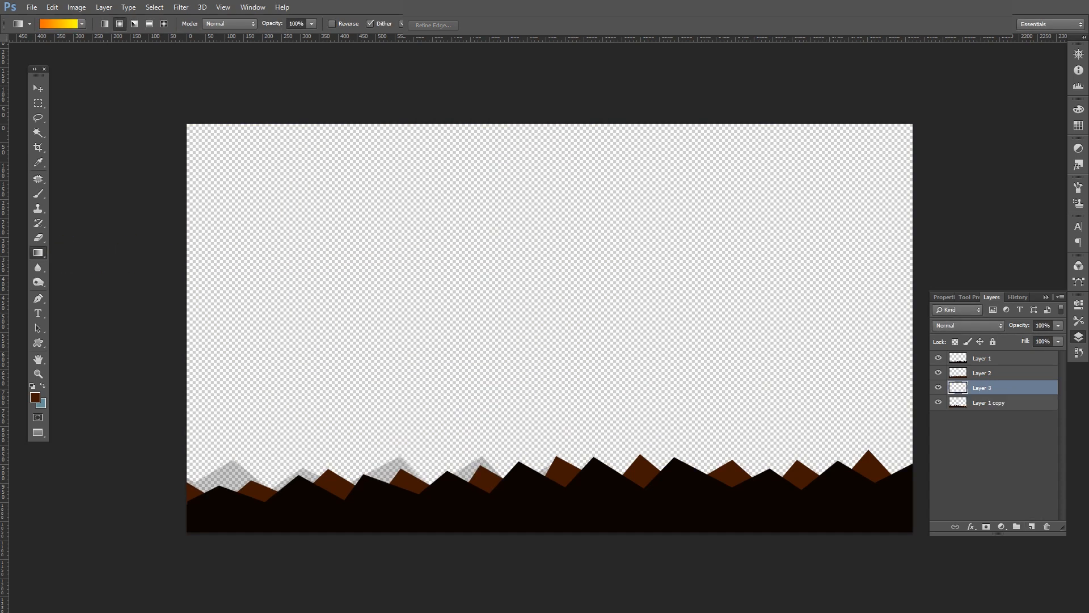
left_click_drag(549, 408, 549, 227)
key("ctrl+z")
left_click_drag(676, 448, 397, 148)
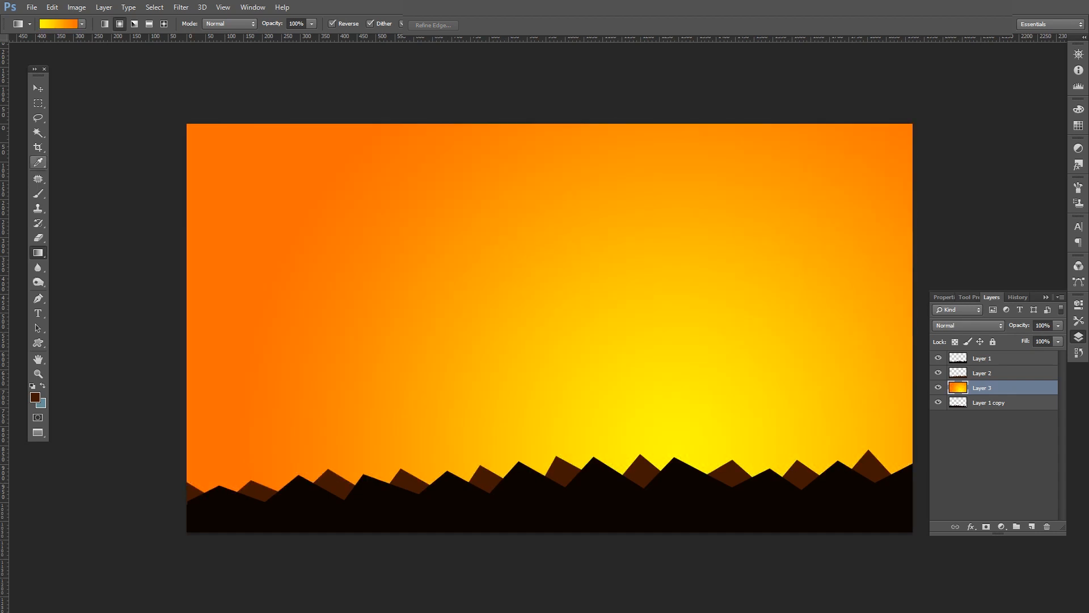
left_click(989, 403)
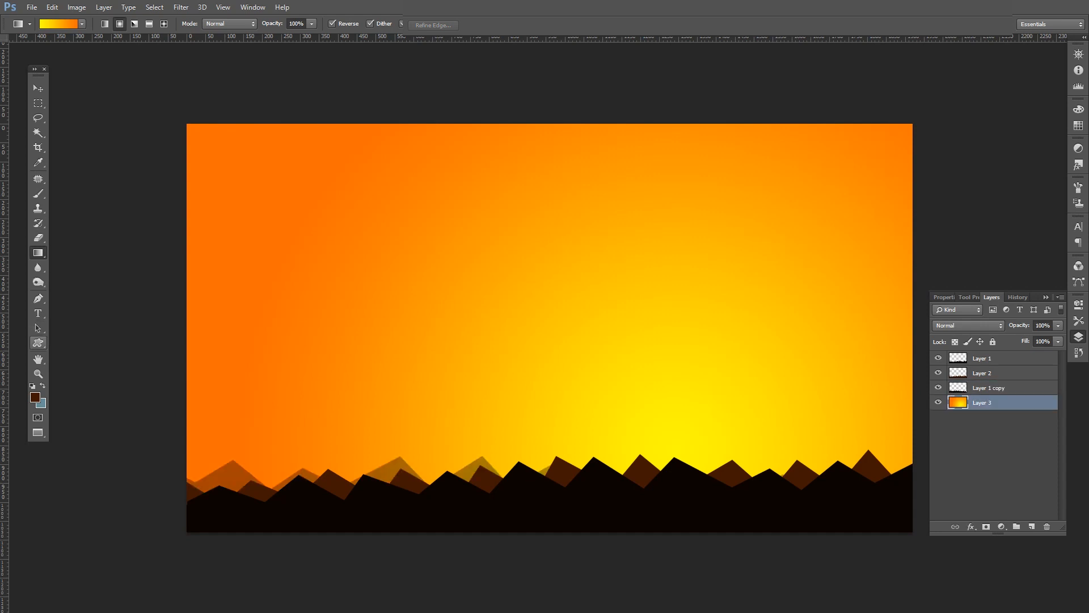
Draw an ellipse about 431 × 408 px over the brightest part of the gradient, behind the mountains.
right_click(38, 343)
left_click(71, 364)
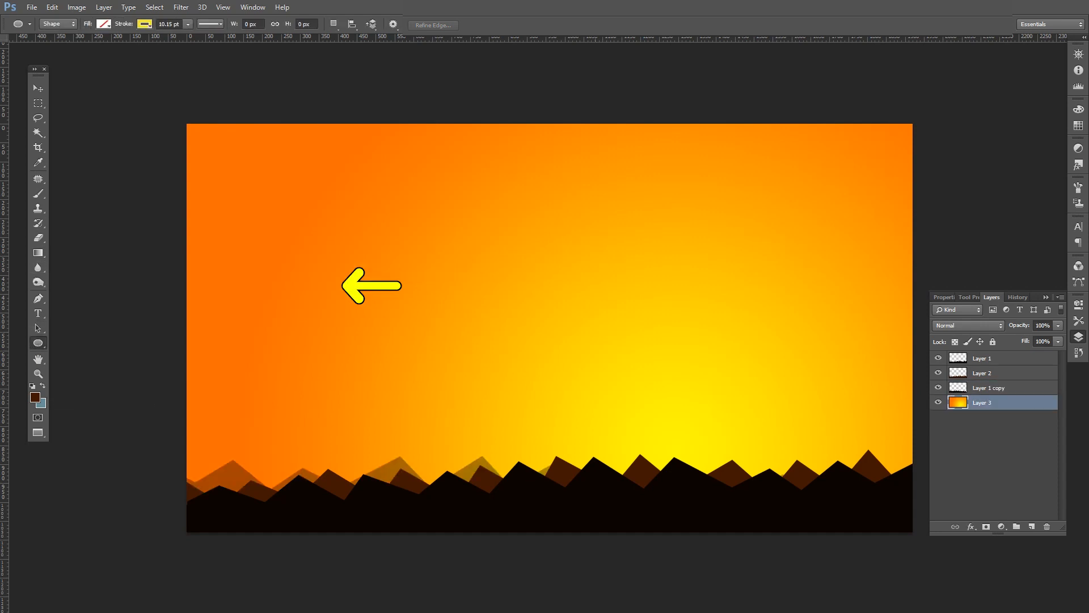
left_click_drag(587, 374, 751, 529)
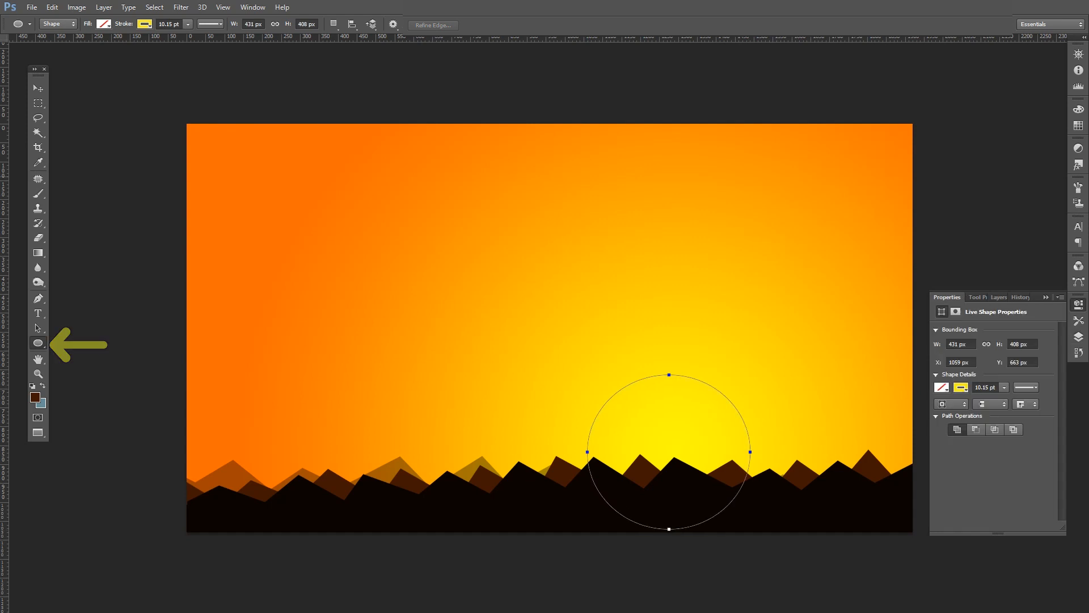
Remove the sun ellipse's stroke, fill it with pale yellow, and move it slightly down and to the left.
left_click(144, 24)
left_click(97, 46)
left_click(104, 24)
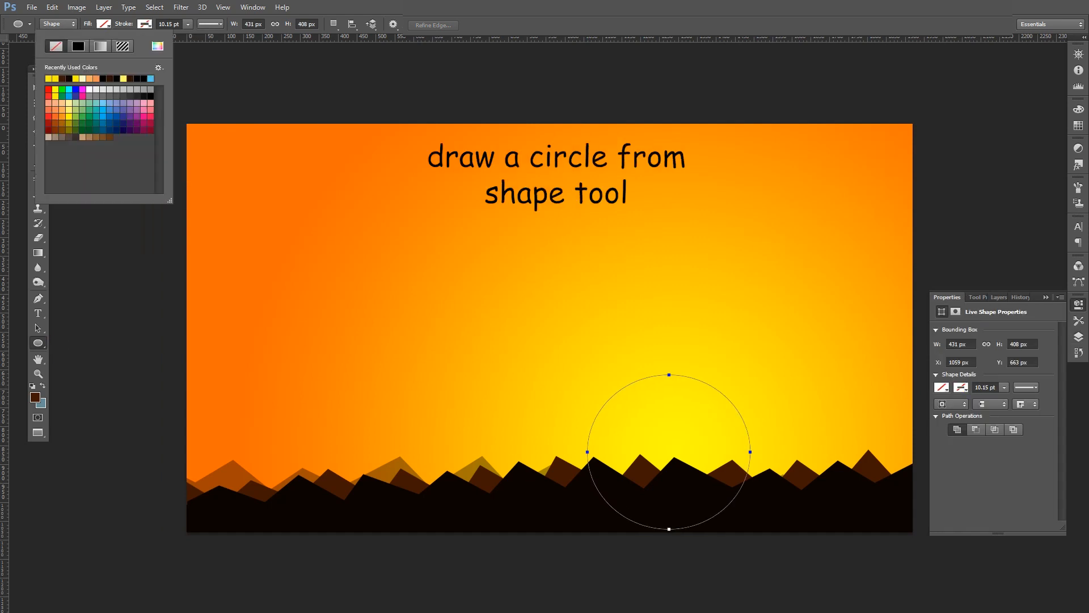
left_click(69, 103)
key("Return")
key("v")
left_click_drag(714, 397, 706, 404)
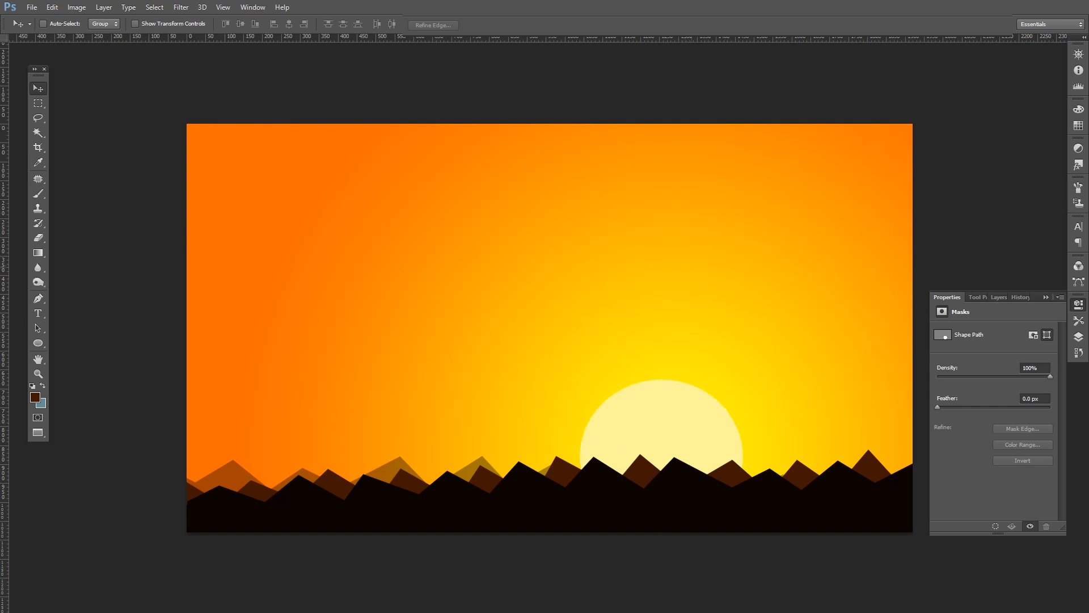
Draw a pine tree custom shape about 73 × 128 px on the ridge near the canvas's left edge.
right_click(38, 342)
left_click(96, 399)
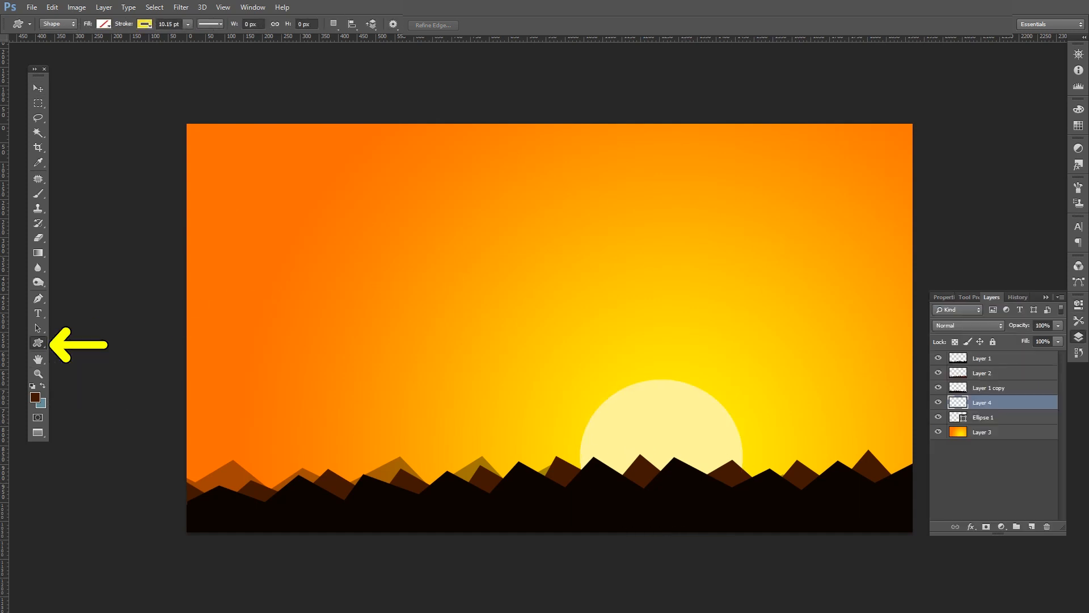
left_click(436, 24)
left_click(415, 84)
left_click(398, 67)
left_click(511, 227)
key("Escape")
left_click_drag(213, 505, 244, 456)
Remove the tree shape's stroke and fill it with black.
left_click(145, 25)
left_click(97, 47)
left_click(104, 24)
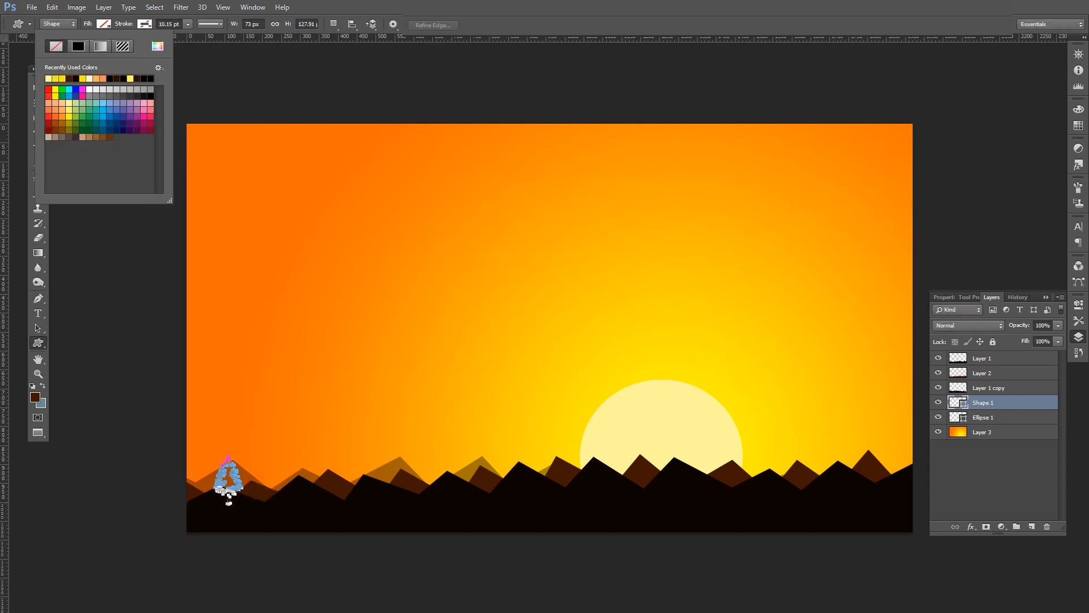
left_click(110, 79)
left_click(239, 249)
key("Escape")
Place five copies of the tree along the mountain ridge and bring them to the front of the layers.
key("v")
left_click_drag(228, 474, 303, 461)
key("ctrl+z")
left_click_drag(228, 474, 901, 441)
key("ctrl+shift+]")
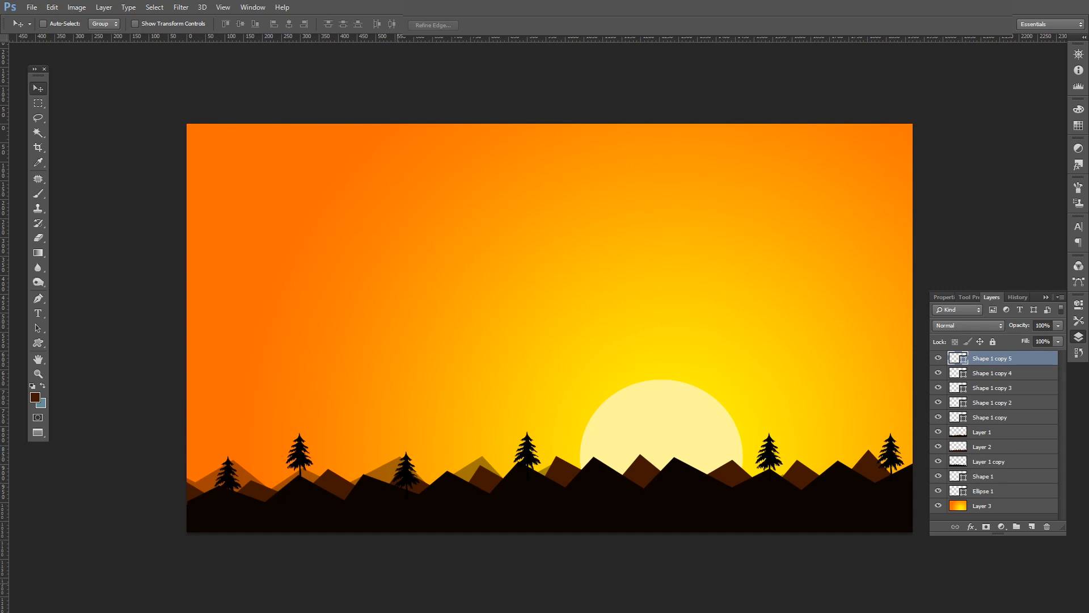
Draw a small ellipse about 89 × 88 px on a new layer in the upper-left part of the sky.
left_click(38, 342)
left_click(1032, 526)
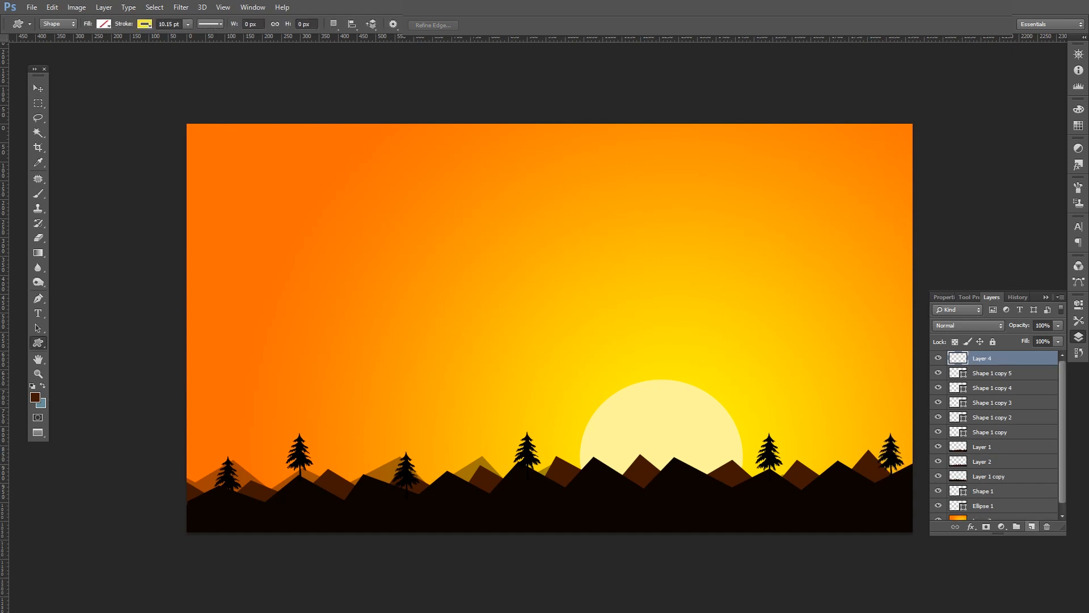
left_click(38, 343)
left_click(87, 361)
left_click_drag(380, 211, 415, 244)
Remove the small ellipse's stroke and fill it with black.
left_click(145, 24)
left_click(97, 46)
left_click(104, 24)
left_click(62, 78)
left_click(284, 170)
left_click(509, 232)
left_click(104, 24)
left_click(49, 78)
left_click(284, 170)
left_click(508, 232)
Duplicate the black circle slightly up and to the right so both overlap, and merge the two layers.
key("v")
left_click_drag(392, 234, 415, 225)
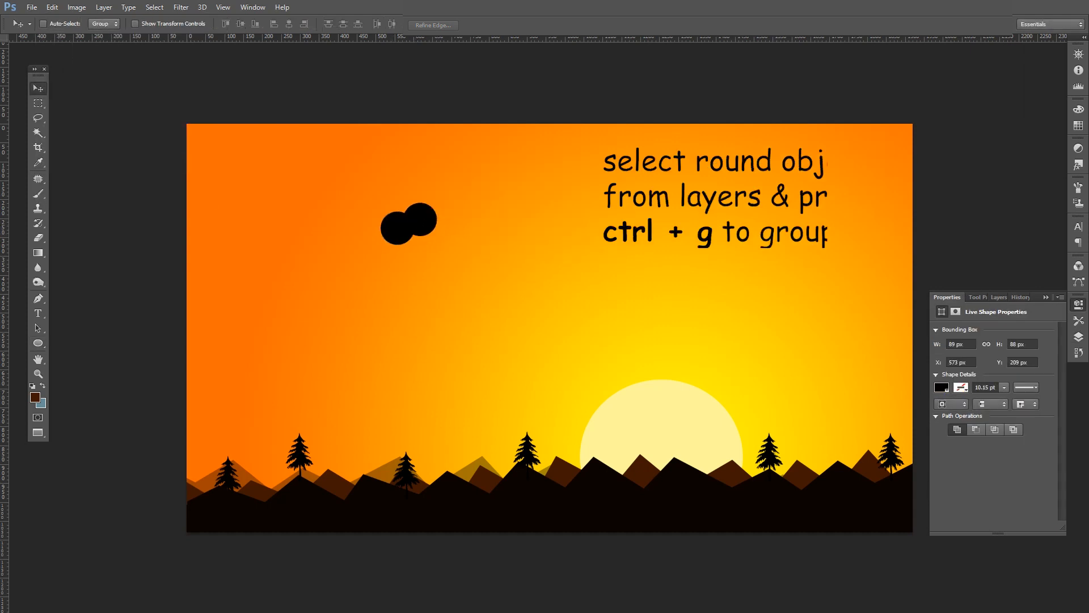
left_click(999, 297)
left_click(993, 373, "shift")
key("ctrl+e")
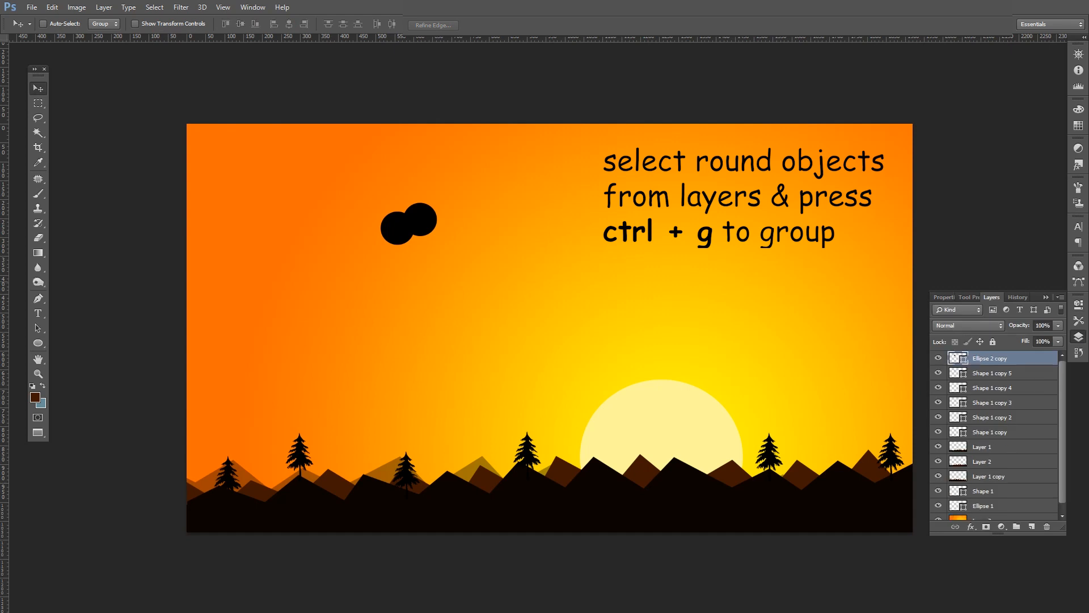
Erase the lower-left part of the merged circles with a 250 px round eraser to form the underside of a bird.
left_click(38, 237)
left_click(87, 236)
left_click(409, 224)
left_click(506, 232)
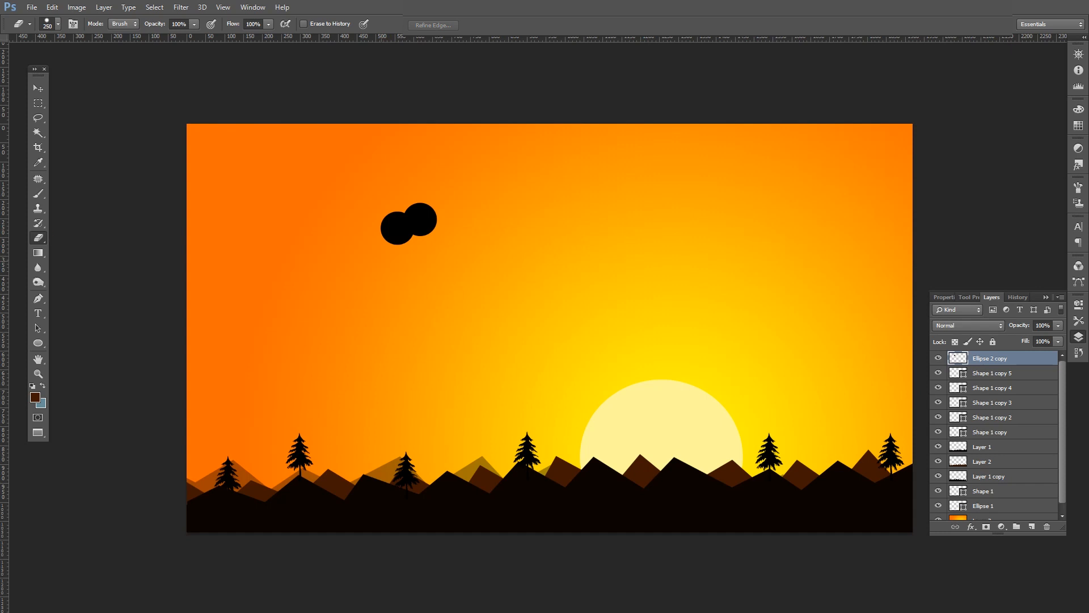
left_click(381, 261)
key("ctrl+z")
left_click(389, 262)
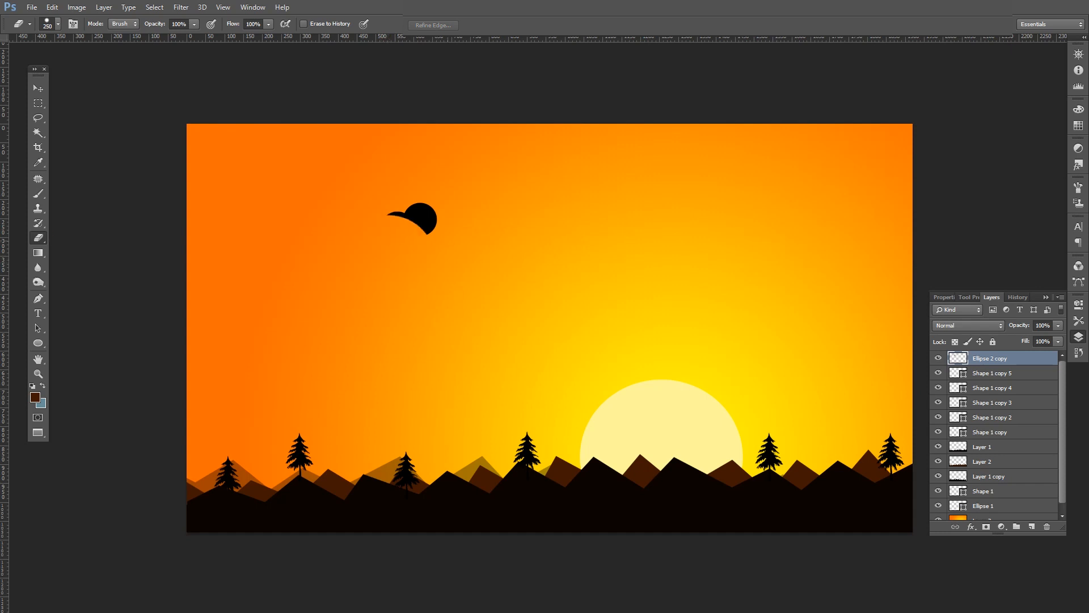
Arrange the bird silhouette and two copies of it as a small flock in the upper-left sky.
key("v")
right_click(407, 213)
left_click(449, 221)
left_click_drag(404, 211, 316, 204)
left_click_drag(407, 213, 324, 198)
key("ctrl+z")
right_click(401, 212)
left_click(422, 220)
right_click(317, 205)
left_click(334, 213)
right_click(301, 198)
left_click(318, 205)
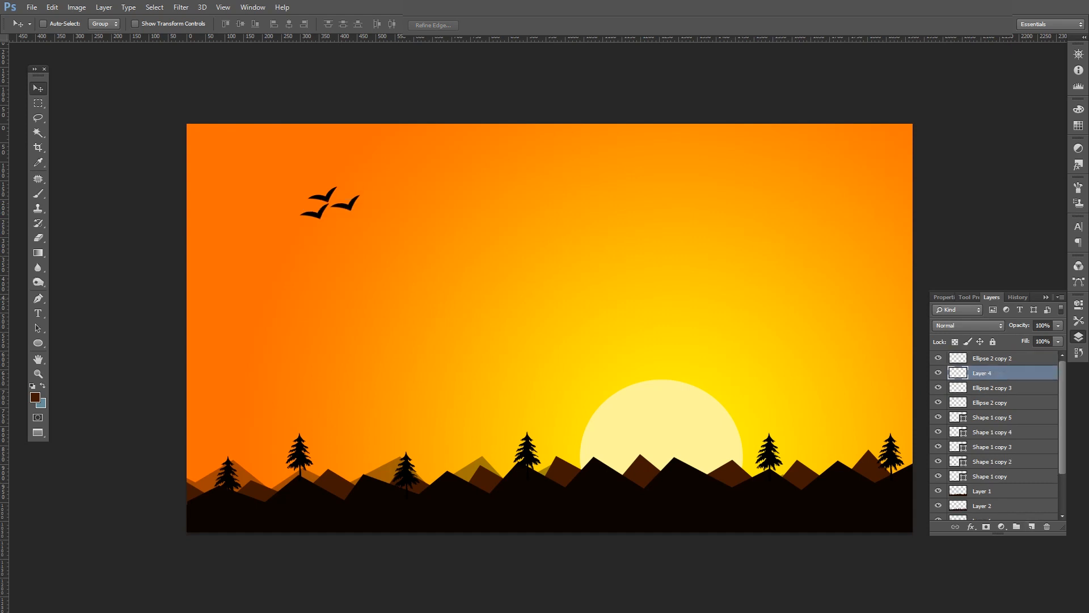
Draw a light orange cloud custom shape without stroke, about 239 × 181 px, beside the flock of birds.
left_click(38, 343)
right_click(38, 344)
left_click(91, 399)
left_click(436, 25)
left_click(415, 66)
left_click(144, 24)
left_click(97, 47)
left_click(104, 24)
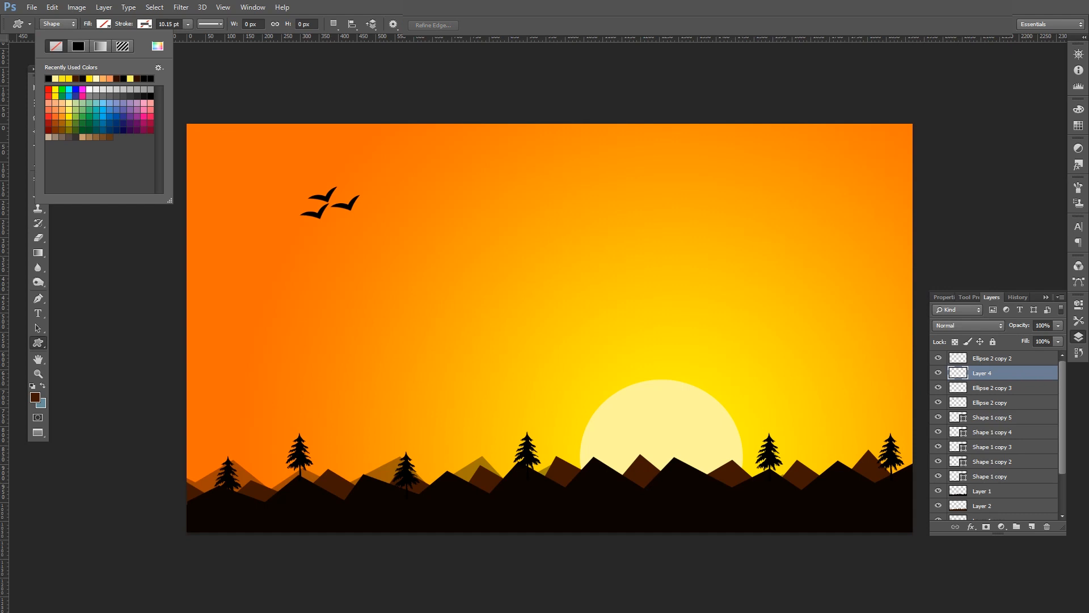
left_click(109, 79)
left_click(237, 165)
key("Escape")
left_click_drag(236, 164, 327, 233)
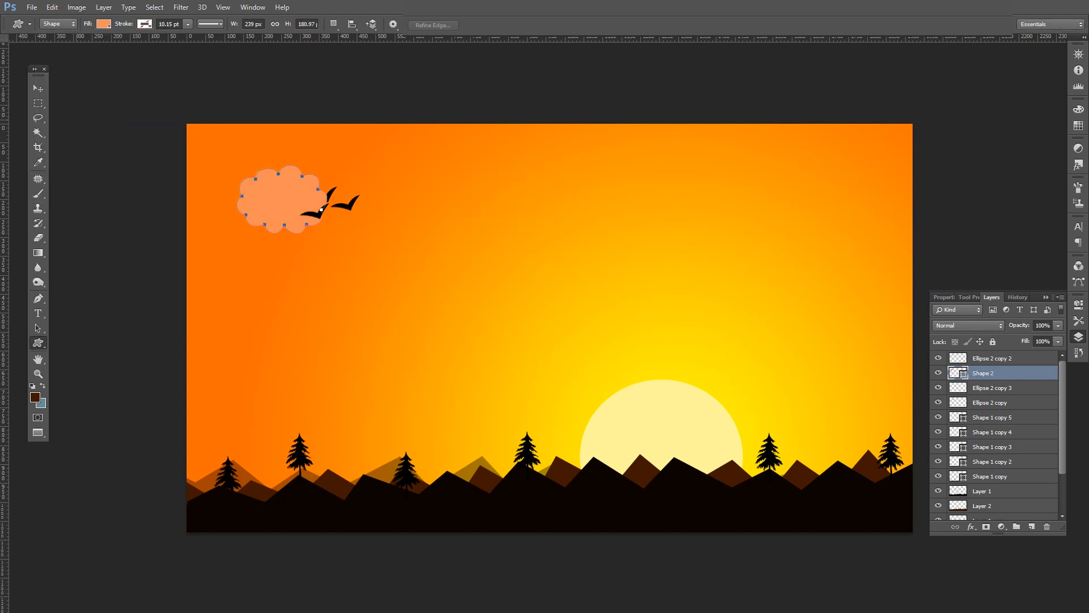
Move the cloud layer behind the birds, set its opacity to 46%, and flatten and tilt it slightly.
key("v")
left_click_drag(984, 373, 984, 470)
left_click(1058, 326)
left_click(1021, 339)
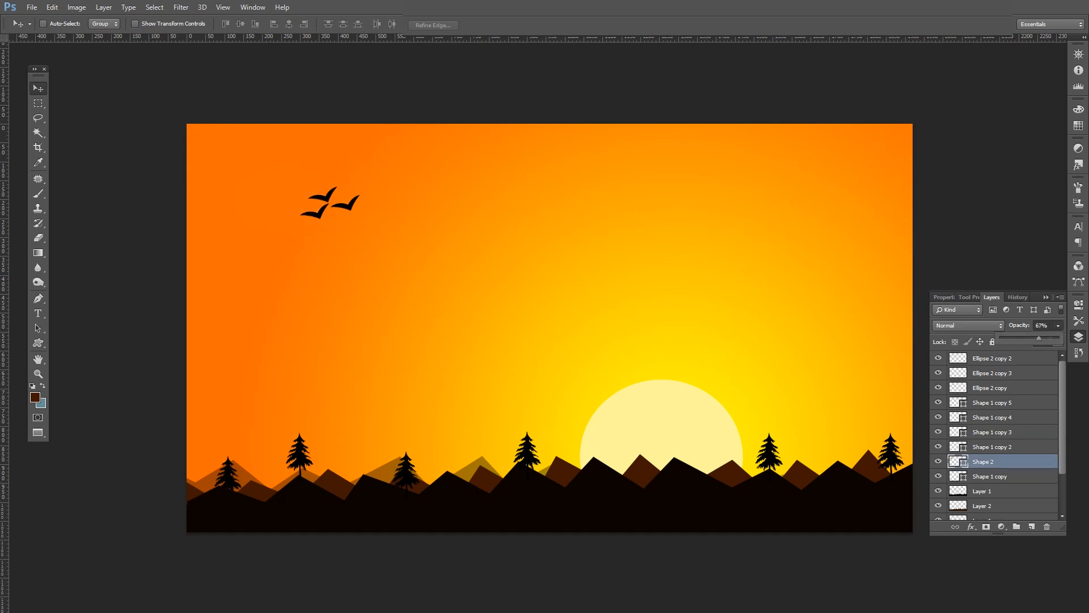
key("ctrl+t")
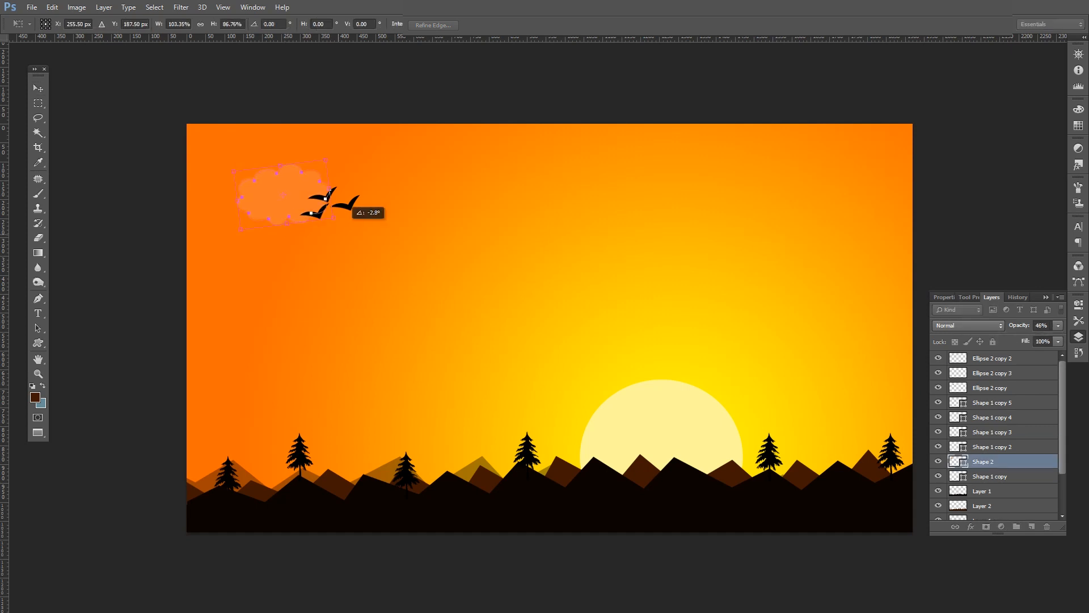
key("Return")
Place a copy of the cloud in the upper-right sky and enlarge it.
left_click_drag(294, 200, 814, 186)
key("ctrl+t")
left_click_drag(756, 211, 733, 226)
left_click_drag(817, 177, 841, 175)
key("Return")
Set the upper-right cloud's blend mode to Lighten and its opacity to 69%.
left_click(962, 326)
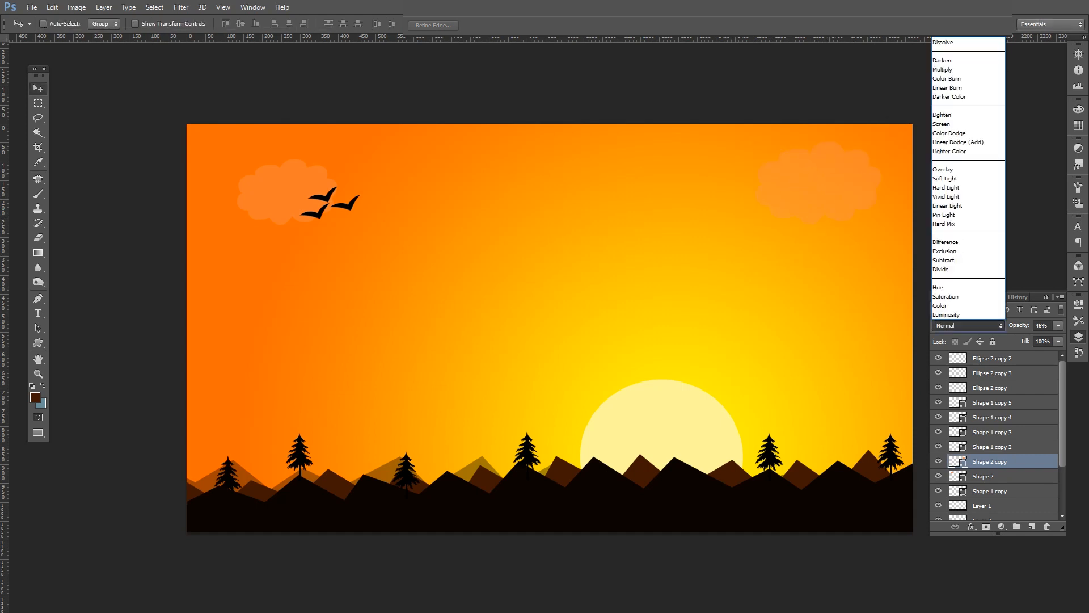
left_click(943, 68)
key("Down")
key("Down")
key("Down")
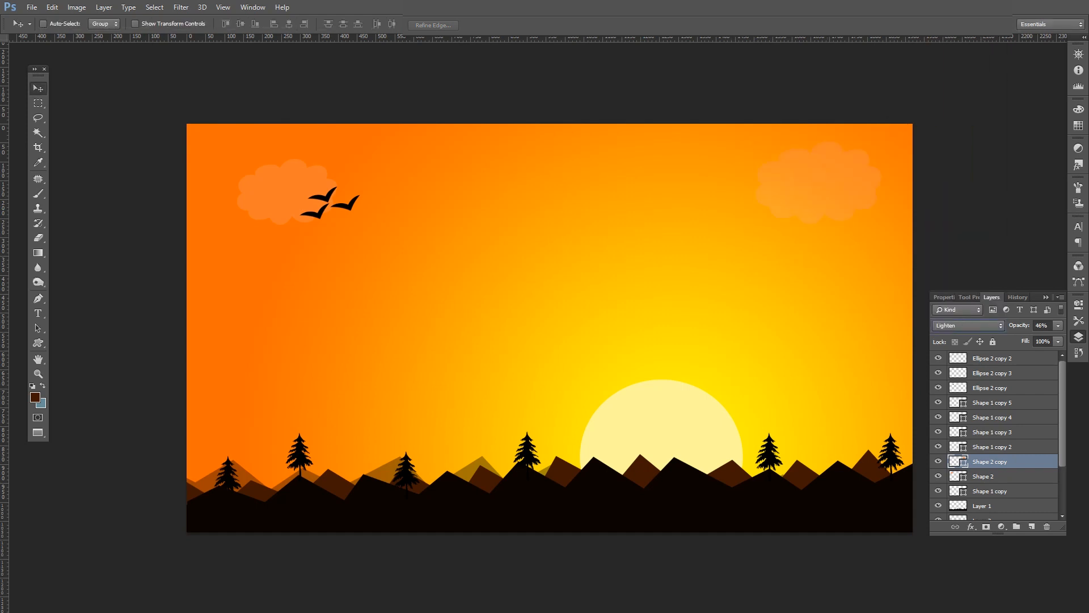
Place two bird copies just left of the upper-right cloud and spread the upper-left flock slightly apart.
right_click(325, 200)
left_click(346, 205)
left_click_drag(326, 199, 723, 189)
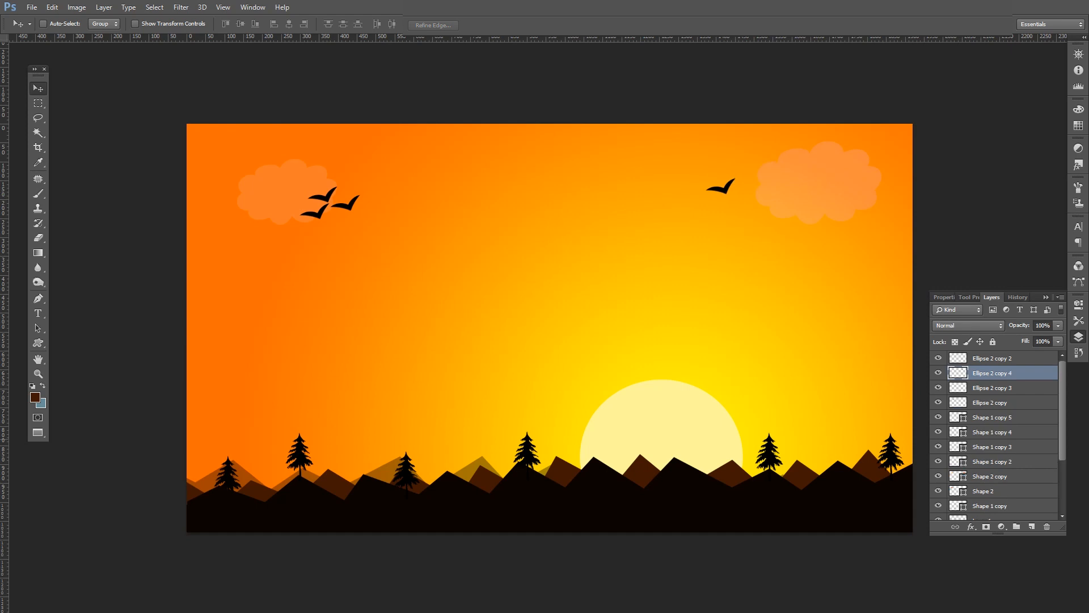
right_click(348, 205)
left_click(361, 212)
mouse_move(348, 205)
left_mouse_down()
mouse_move(708, 179)
mouse_move(366, 207)
mouse_move(337, 196)
left_mouse_up()
right_click(328, 199)
left_click(342, 207)
right_click(329, 199)
left_click(342, 206)
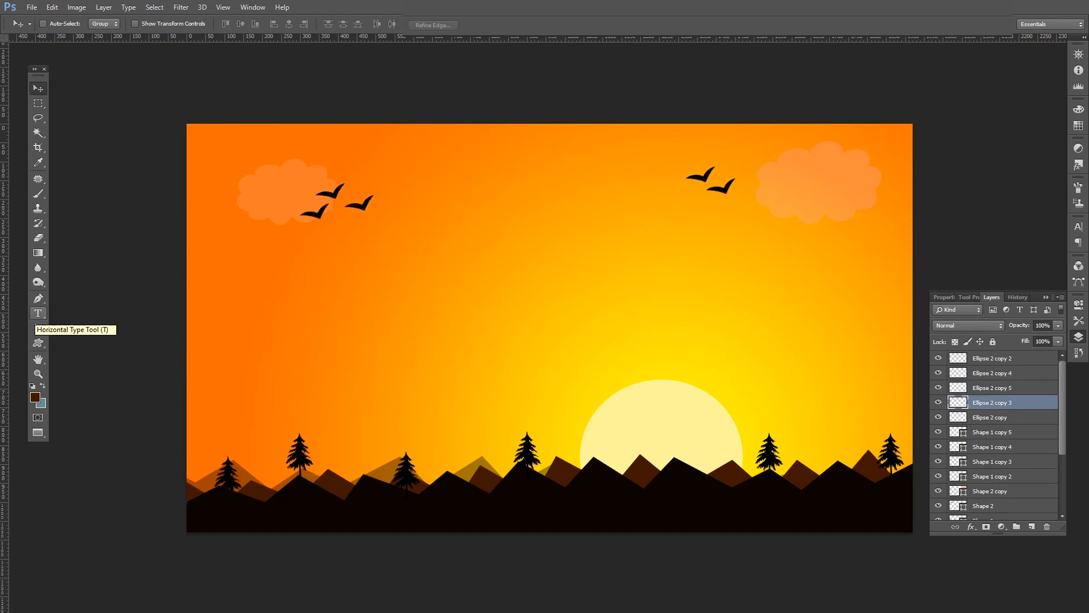
Copy the upper-right cloud to the top middle of the sky and scale the copy down.
right_click(286, 190)
left_click(301, 198)
right_click(843, 179)
left_click(856, 188)
left_click_drag(846, 180, 569, 171)
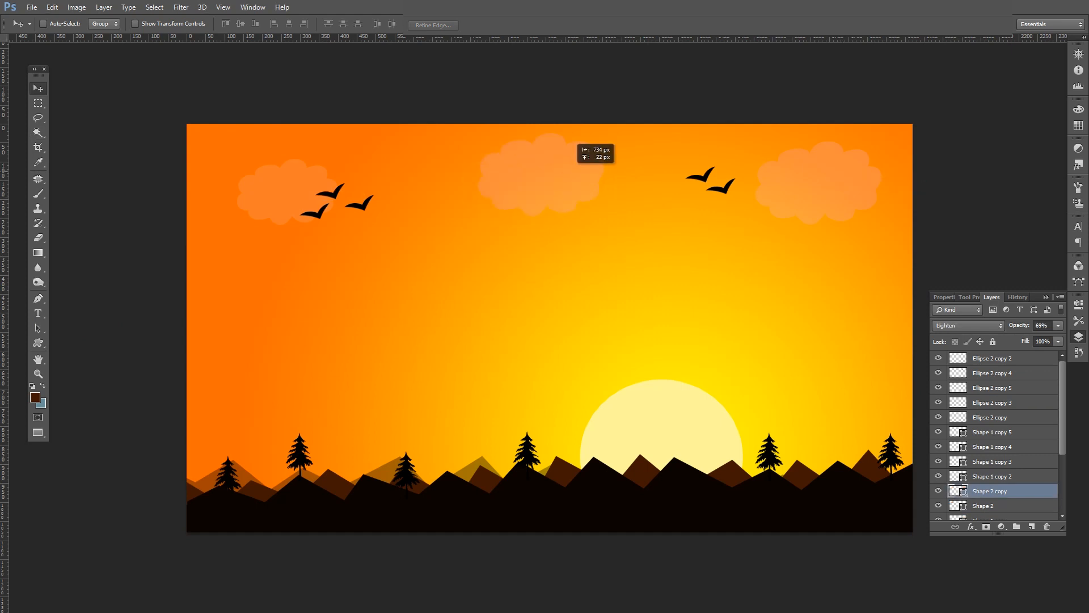
key("ctrl+t")
left_click_drag(606, 133, 548, 174)
key("Return")
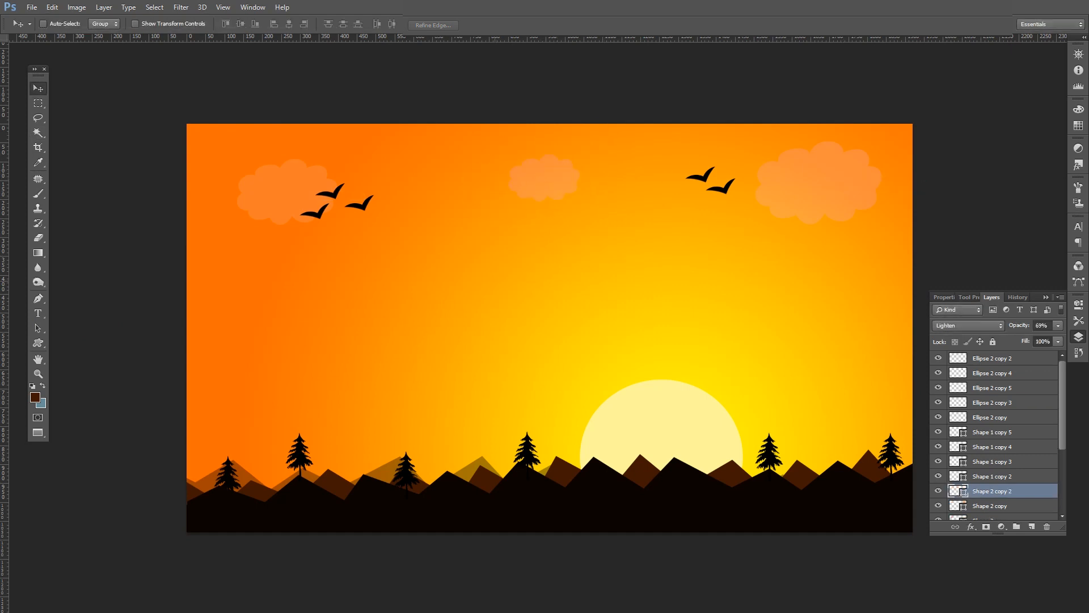
Add a text line in the middle of the canvas crediting the creators by name.
key("f")
key("t")
left_click(454, 287)
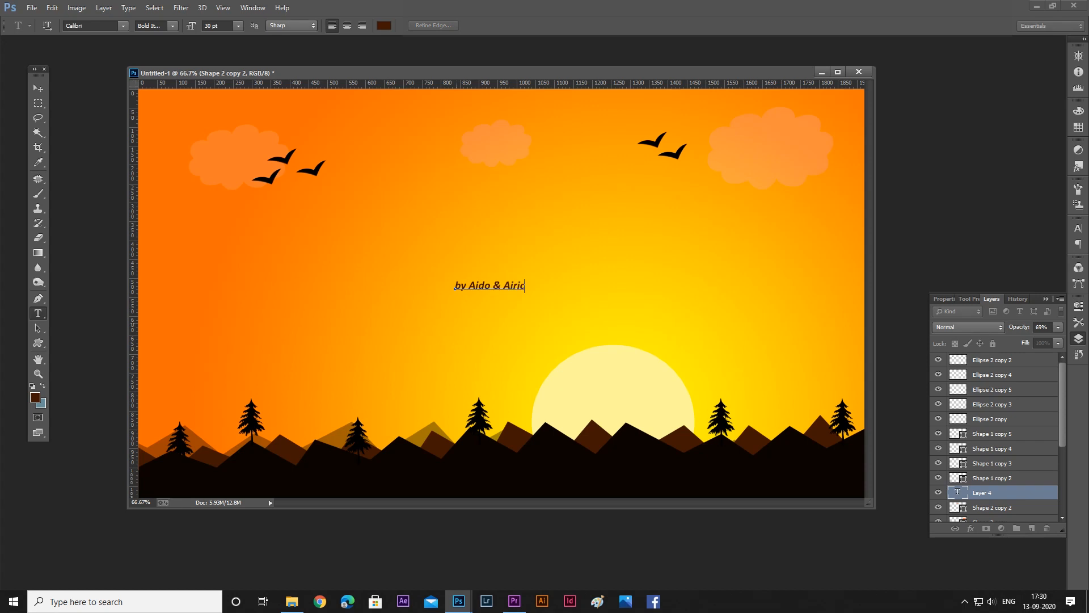
Set the credit text's font to Champagne & Limousines and its color to white (ffffff).
key("ctrl+a")
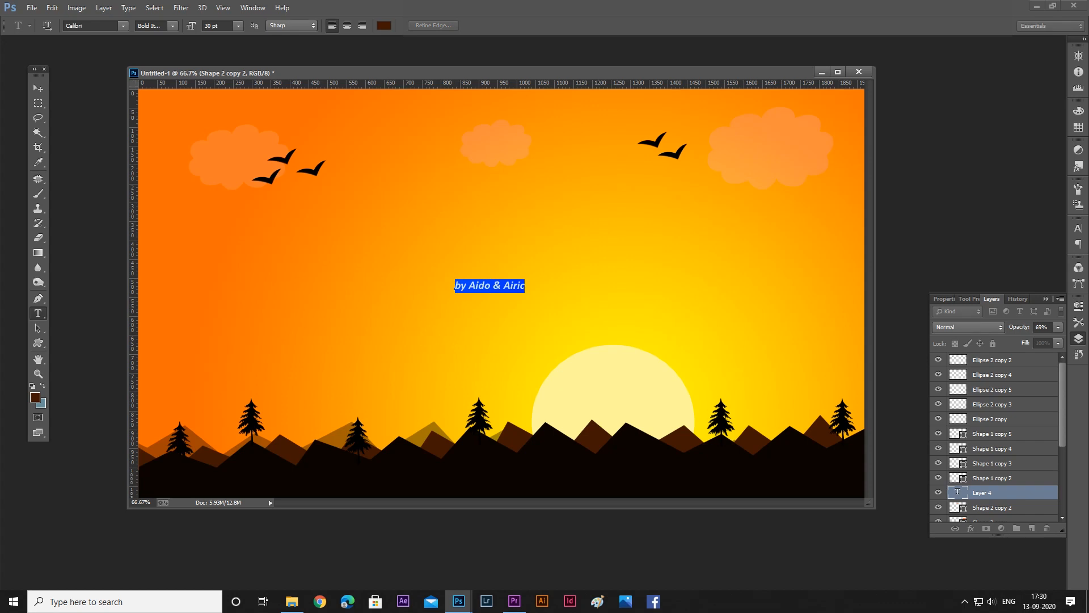
left_click(124, 26)
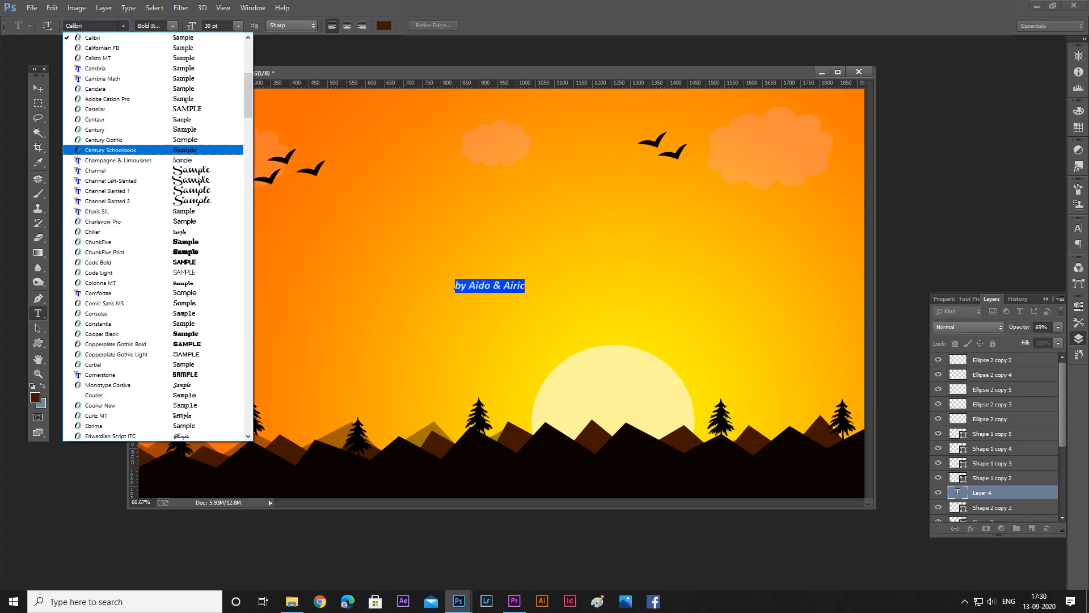
left_click(113, 150)
left_click(123, 26)
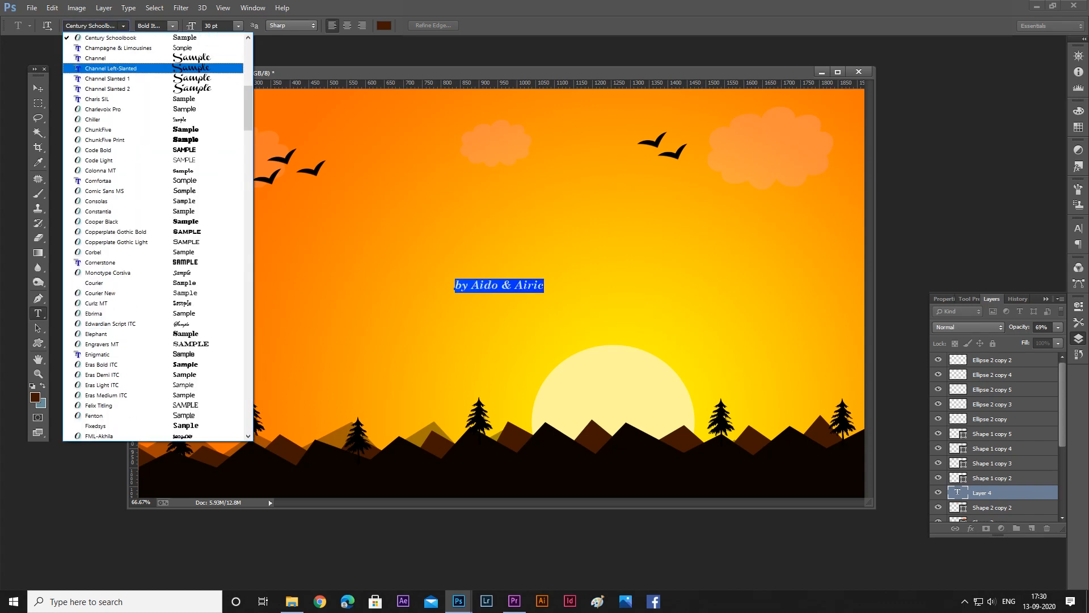
left_click(114, 49)
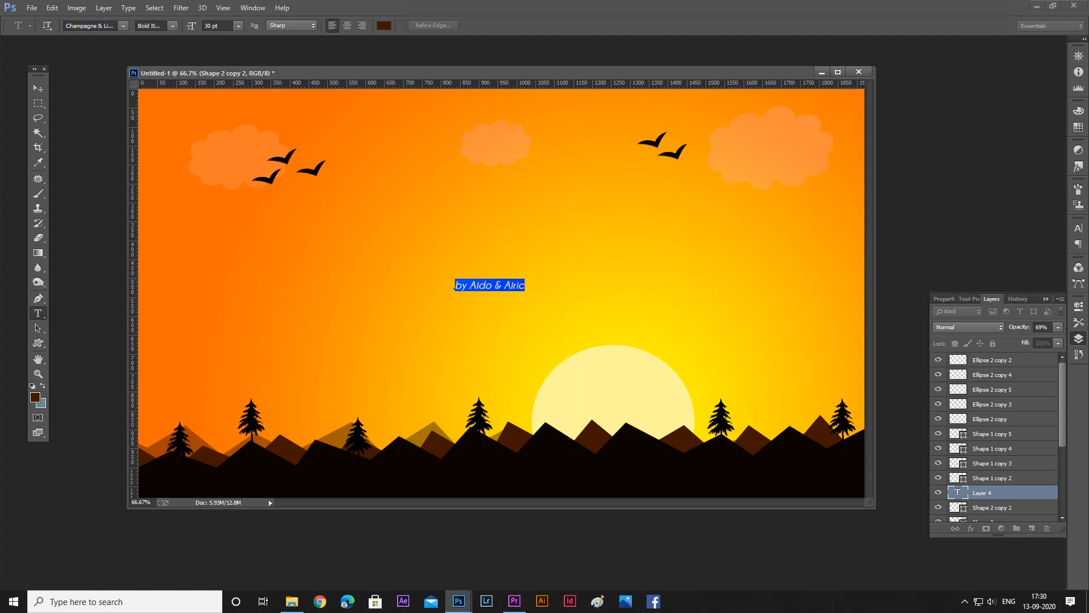
left_click(384, 26)
left_click(705, 119)
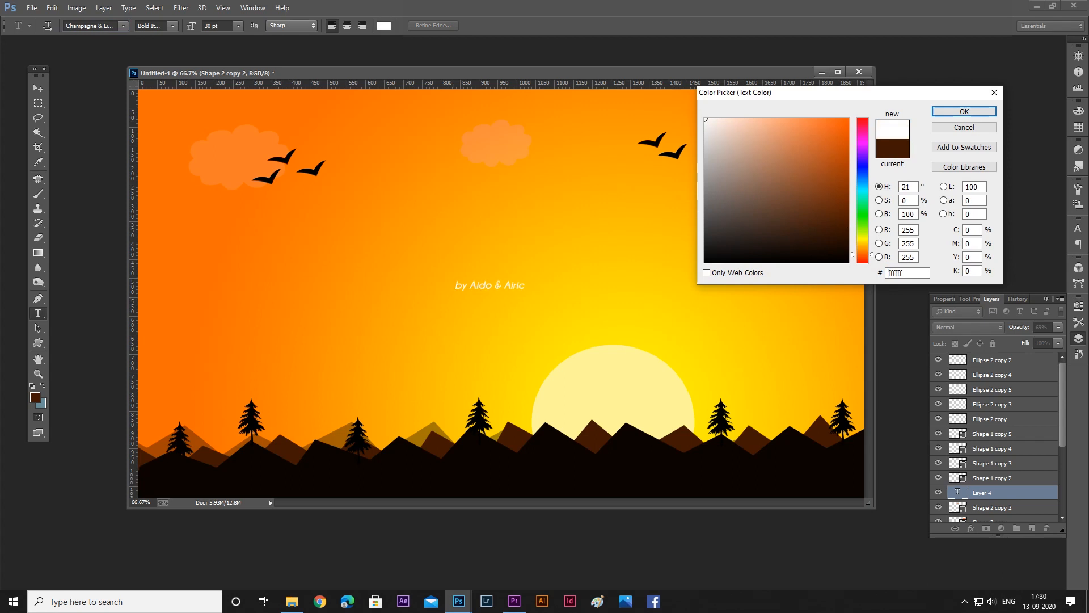
left_click(964, 110)
Move the credit text onto the black mountains in the canvas's lower-right corner.
left_click(38, 88)
right_click(493, 286)
left_click(508, 294)
left_click_drag(492, 286, 833, 488)
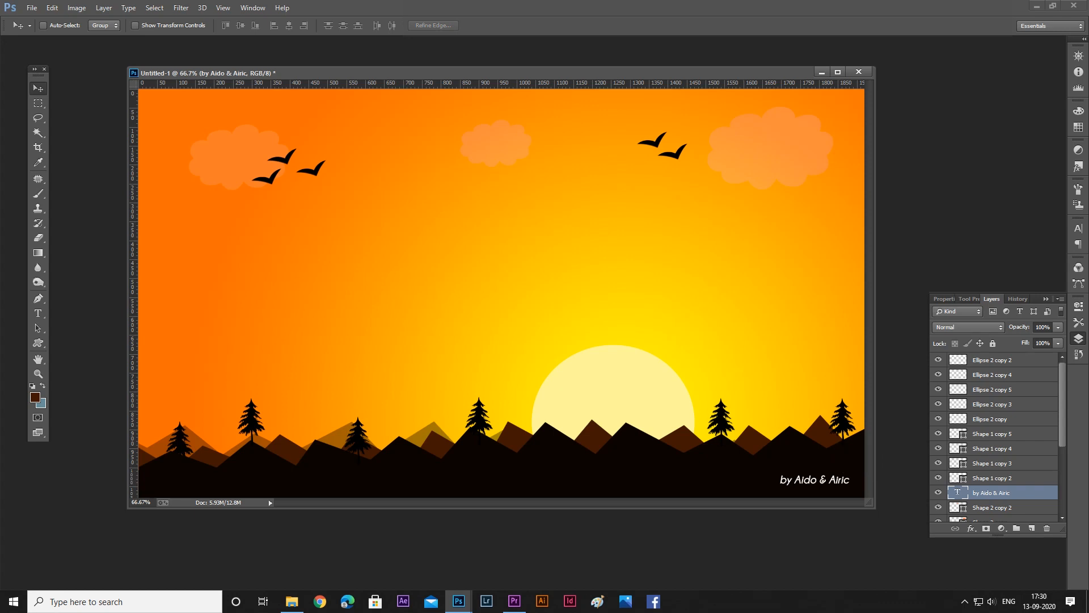
Save the document as a Photoshop PSD file named with the creators' names followed by "photoshop".
key("ctrl+shift+s")
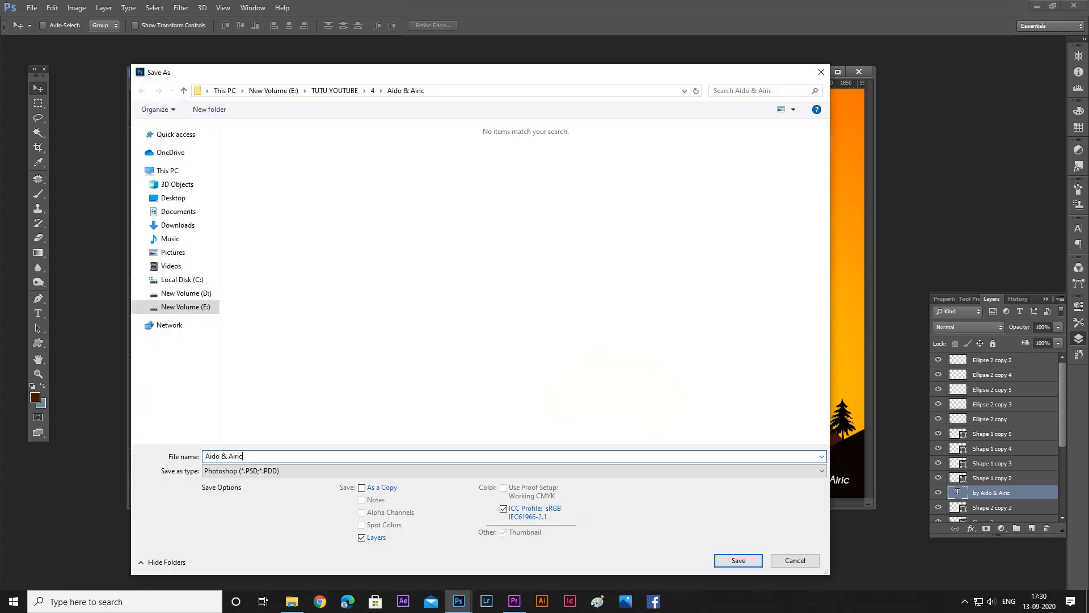
key("Return")
key("Return")
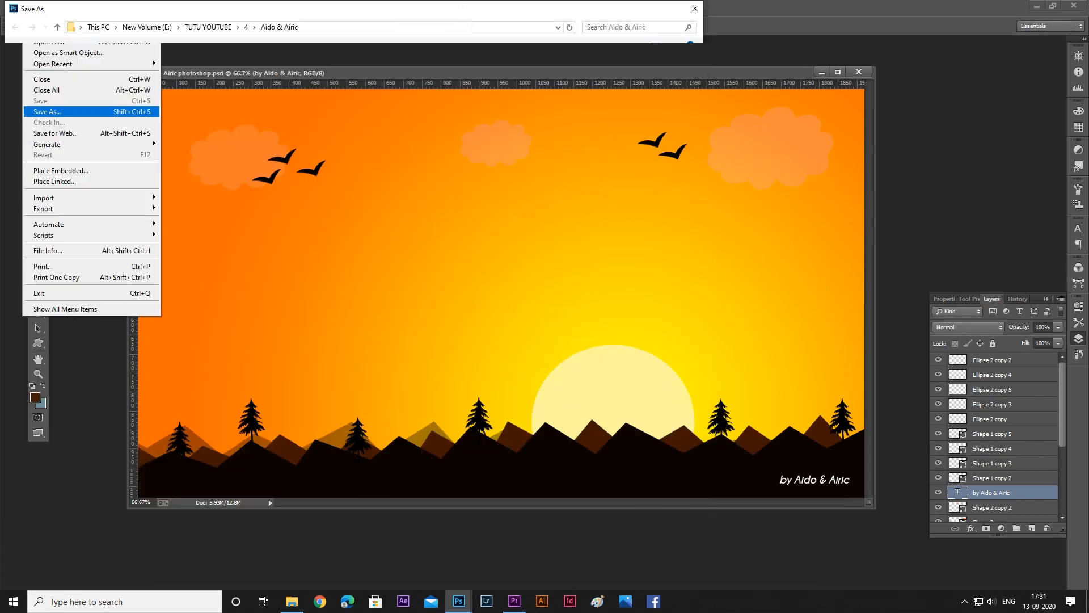
Save a JPEG version of the illustration under the same file name.
left_click(363, 409)
left_click(170, 479)
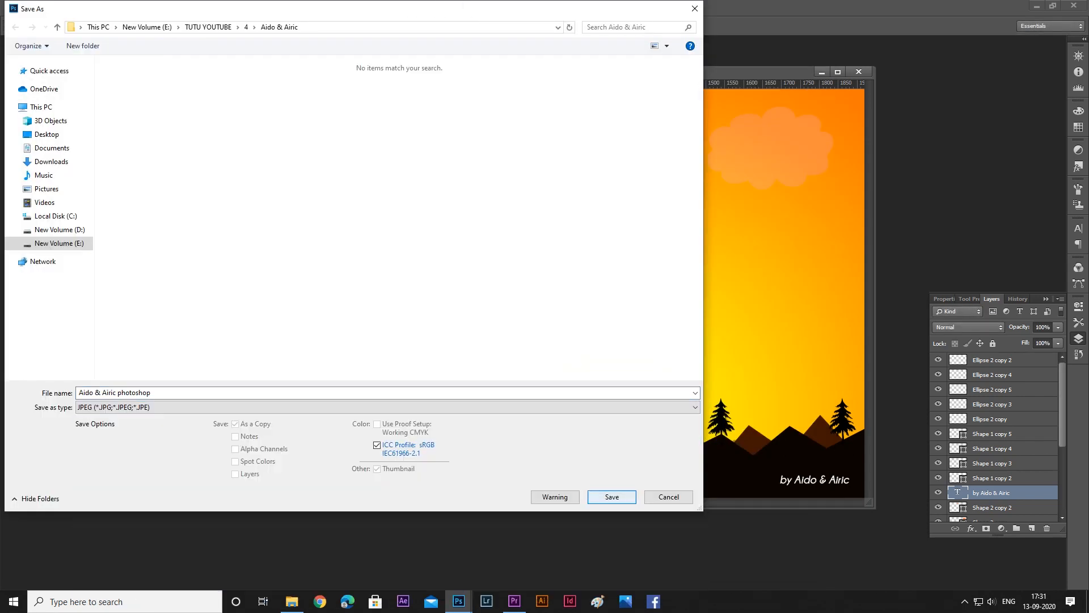